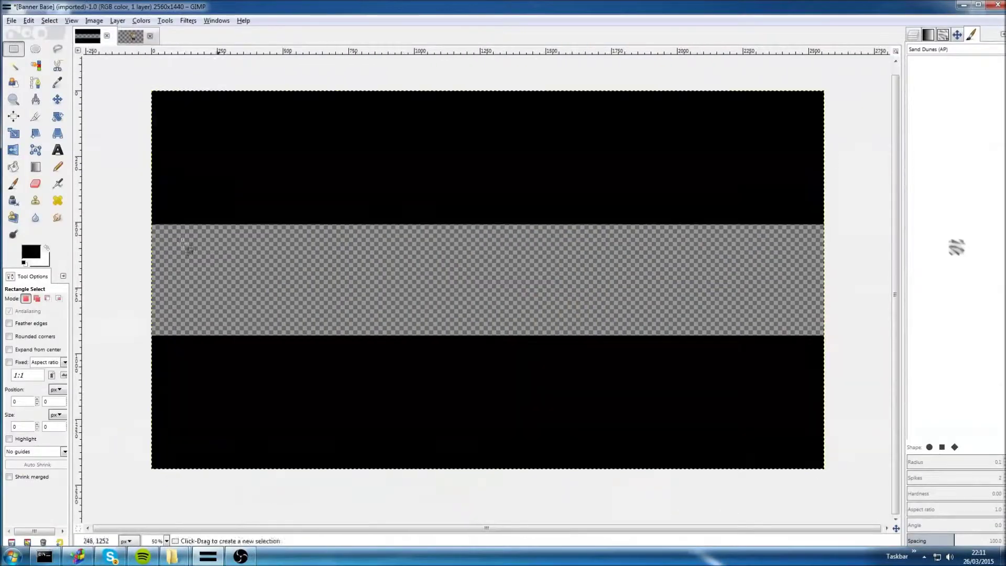
- Drag the savanna screenshot from Explorer into the banner as a new layer
click(172, 557)
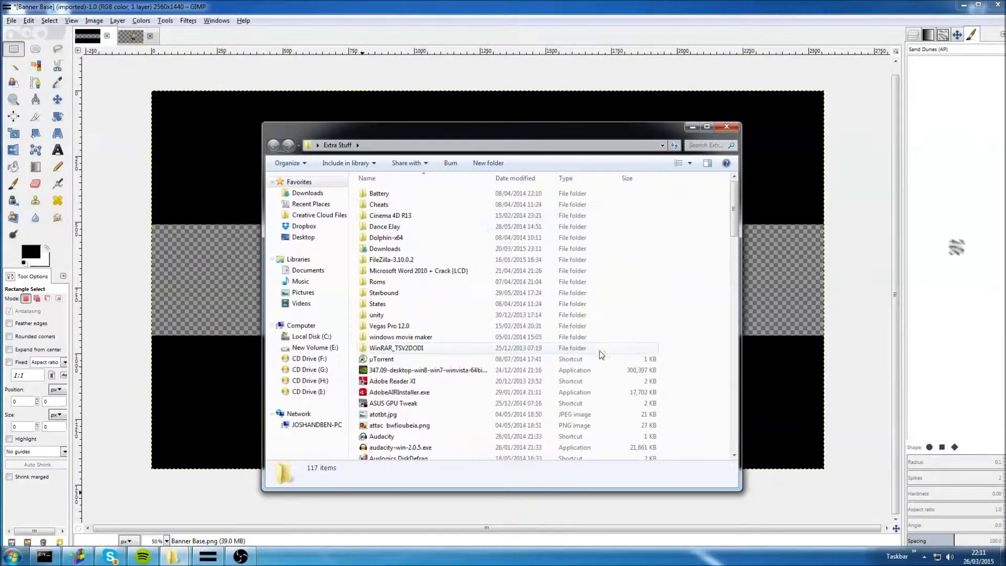
click(152, 498)
drag(558, 189, 341, 250)
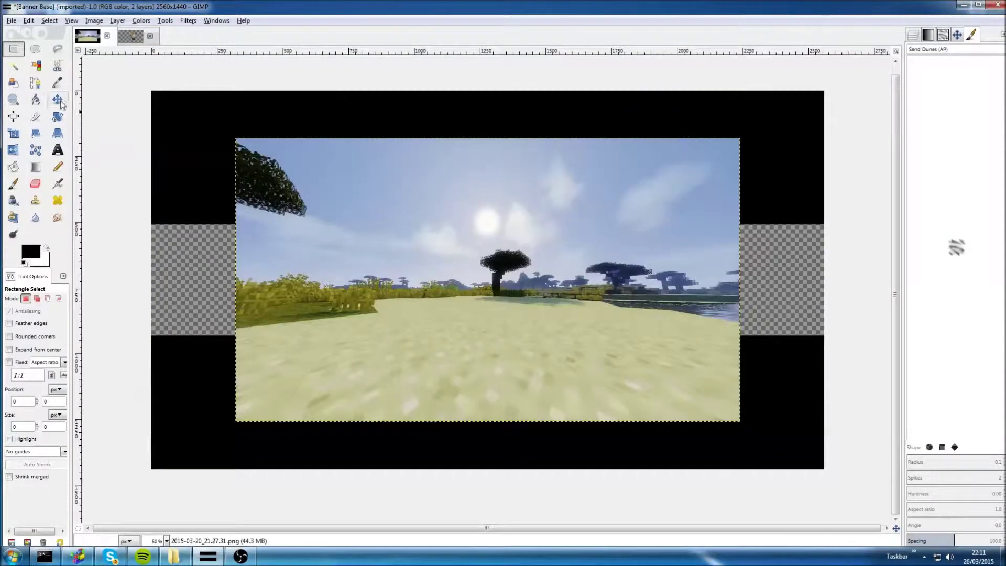
- Scale the screenshot up so it covers the whole canvas
key(shift+t)
click(341, 249)
mouse_move(739, 425)
mouse_down()
mouse_move(709, 416)
mouse_move(886, 503)
mouse_up()
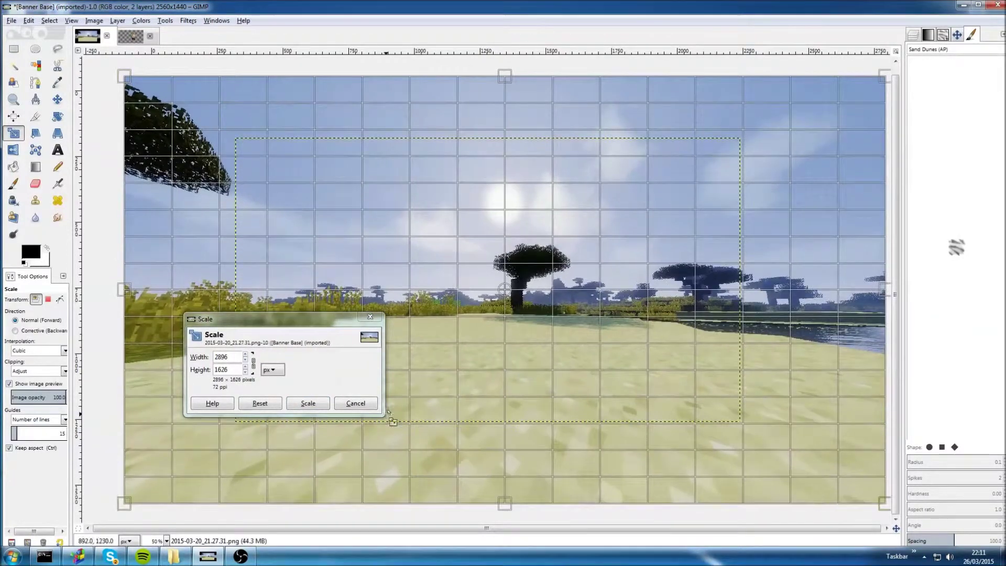
key(Return)
- Tilt the screenshot slightly clockwise and move the Banner Base layer above it
click(58, 116)
click(179, 332)
drag(734, 209, 734, 236)
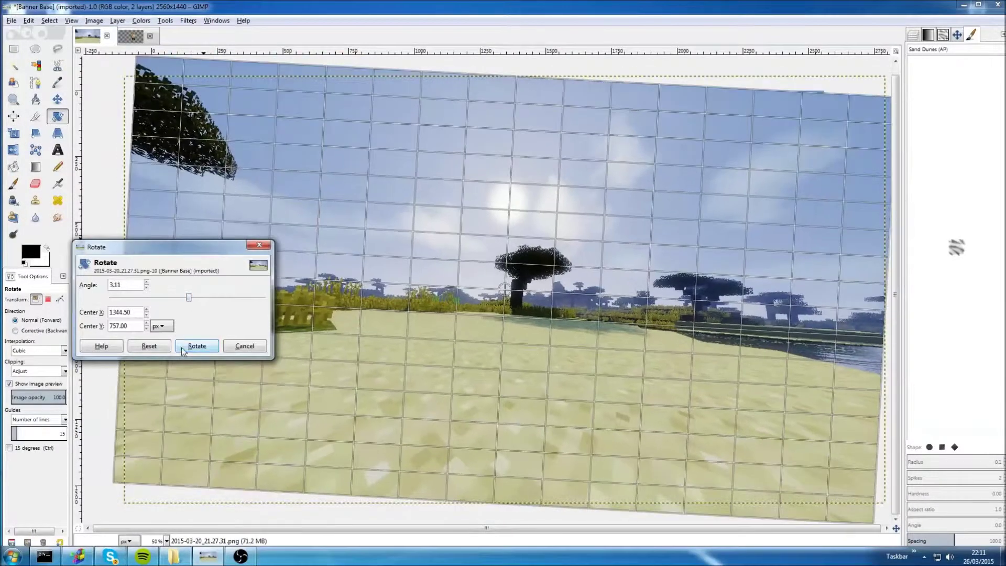
key(Return)
drag(956, 90, 956, 111)
click(118, 20)
click(188, 20)
mouse_move(203, 91)
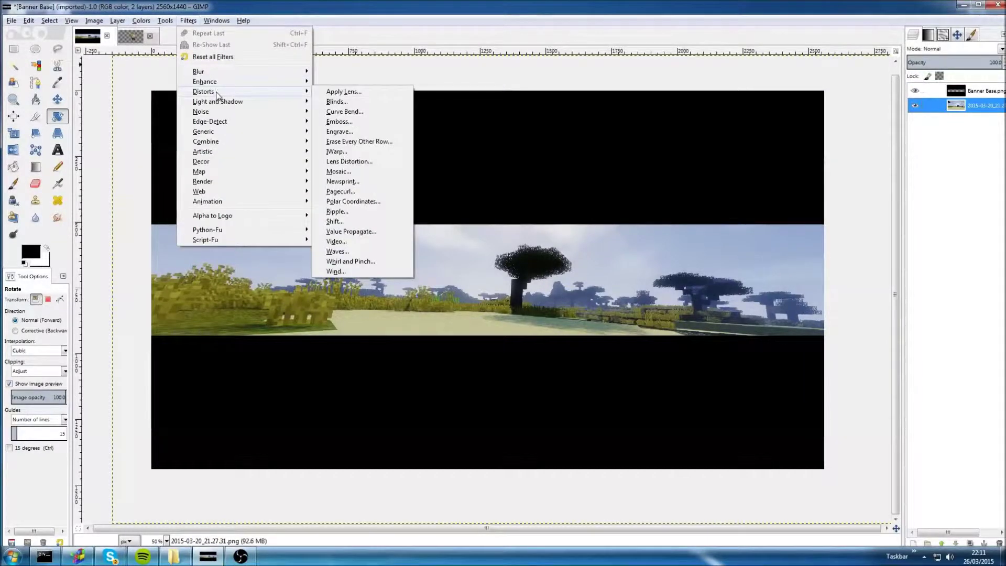
- Try the Blinds distortion, undo it, and apply a Gaussian blur to the screenshot
click(367, 101)
click(513, 374)
key(ctrl+z)
click(188, 20)
click(332, 81)
click(188, 20)
click(347, 91)
click(516, 395)
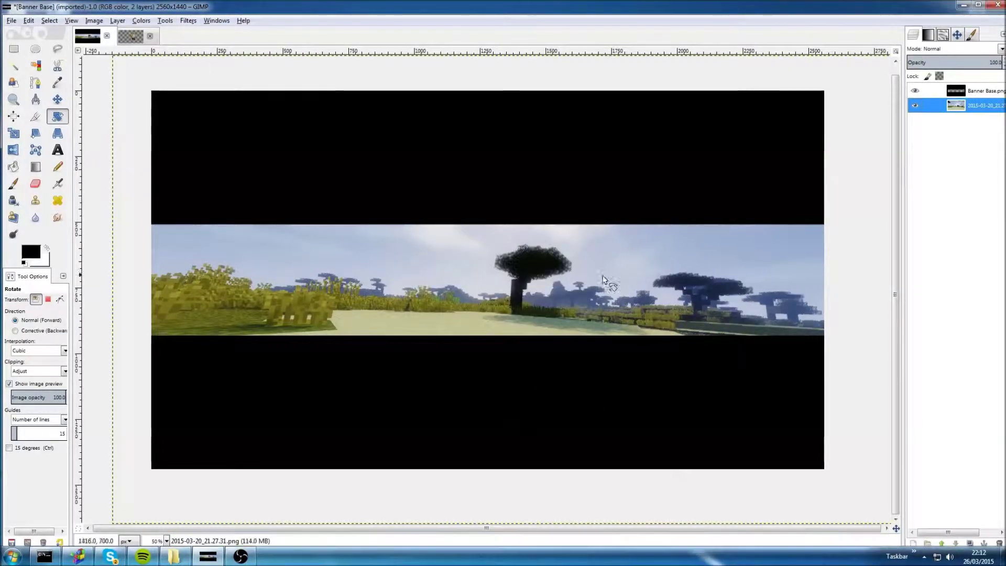
- Render a Lens Flare glow on the savanna screenshot
click(188, 21)
mouse_move(218, 111)
click(368, 123)
key(Return)
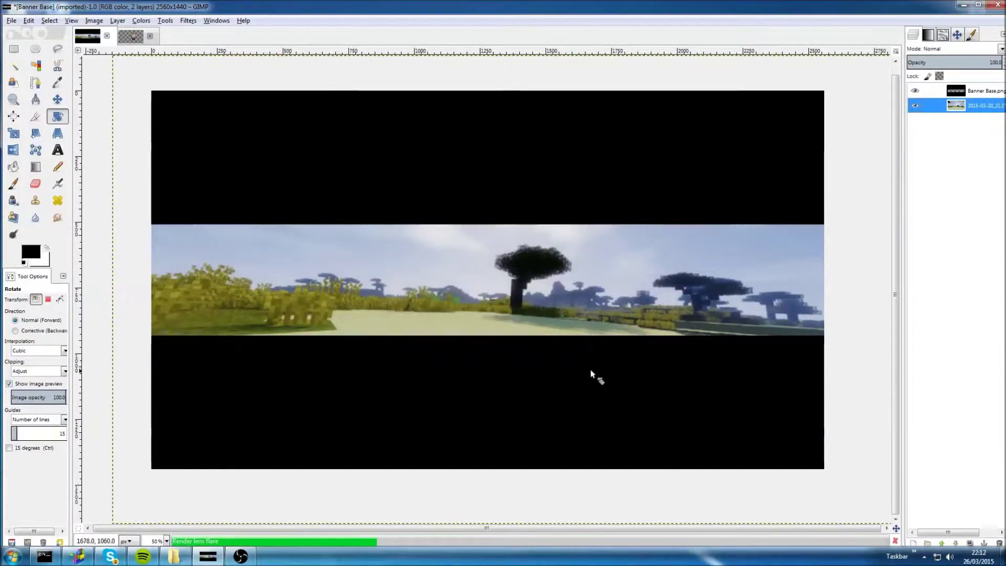
- Nudge the screenshot layer into place and drop the character image onto the banner centre
key(m)
drag(330, 253, 493, 289)
drag(794, 285, 789, 279)
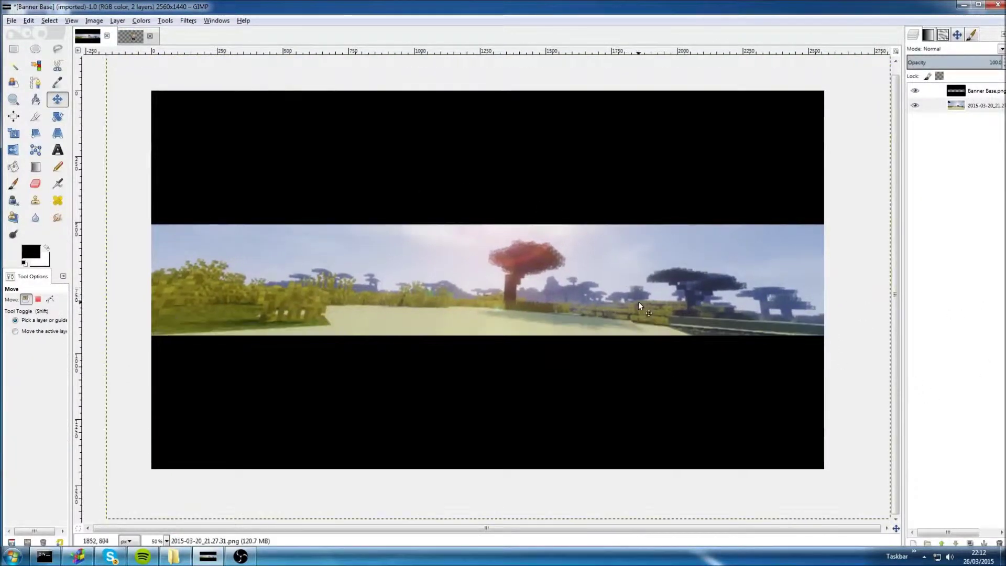
mouse_move(185, 557)
mouse_down()
mouse_move(503, 283)
mouse_move(495, 316)
mouse_up()
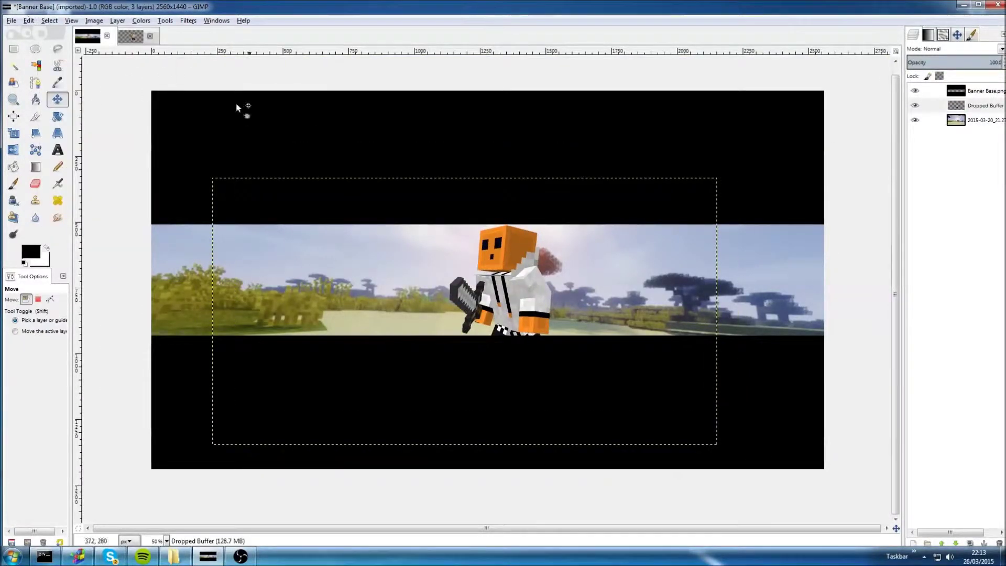
- Activate the savanna layer, try the Softglow effect on it, then undo it
click(187, 21)
mouse_move(204, 101)
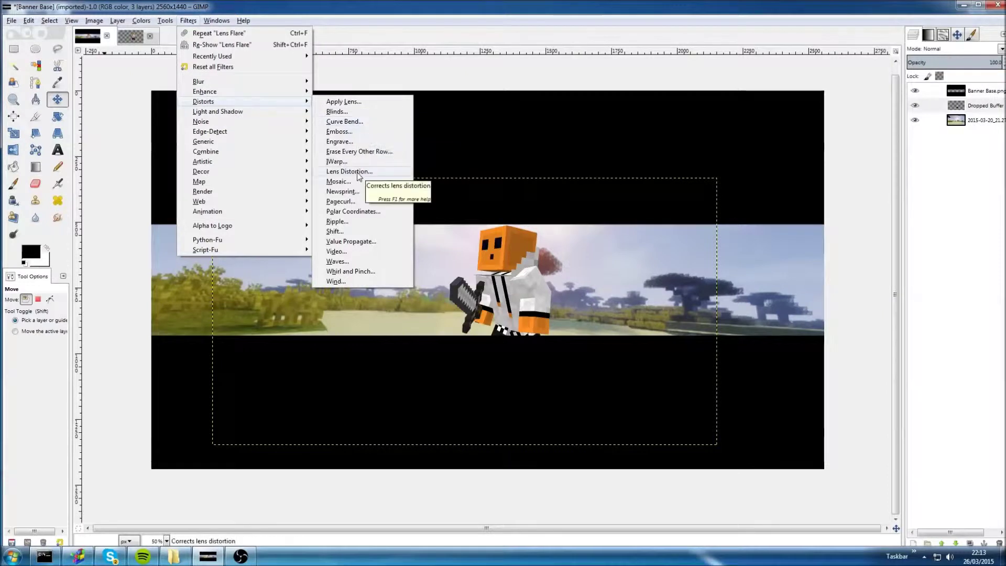
click(975, 120)
click(187, 20)
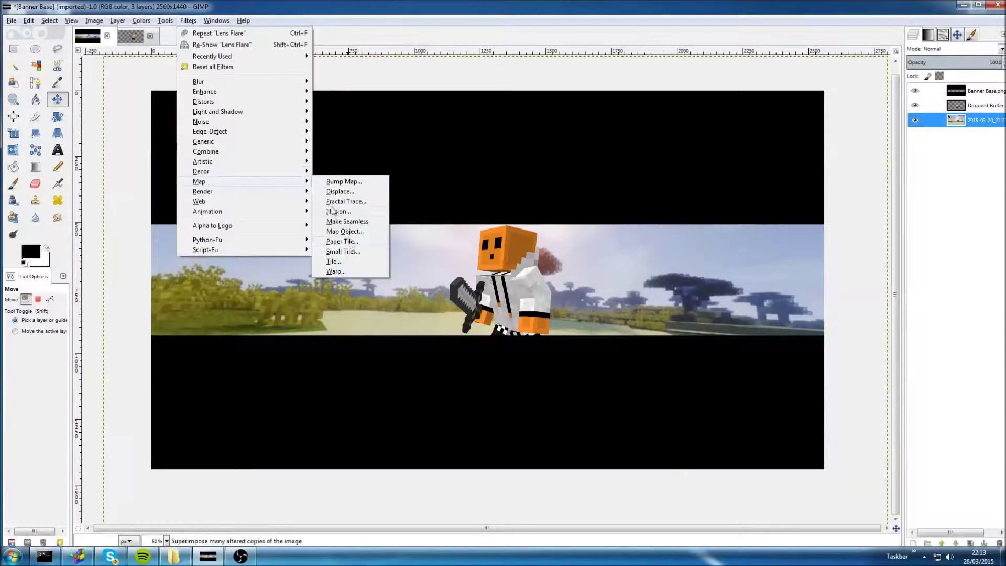
click(234, 181)
key(alt+r)
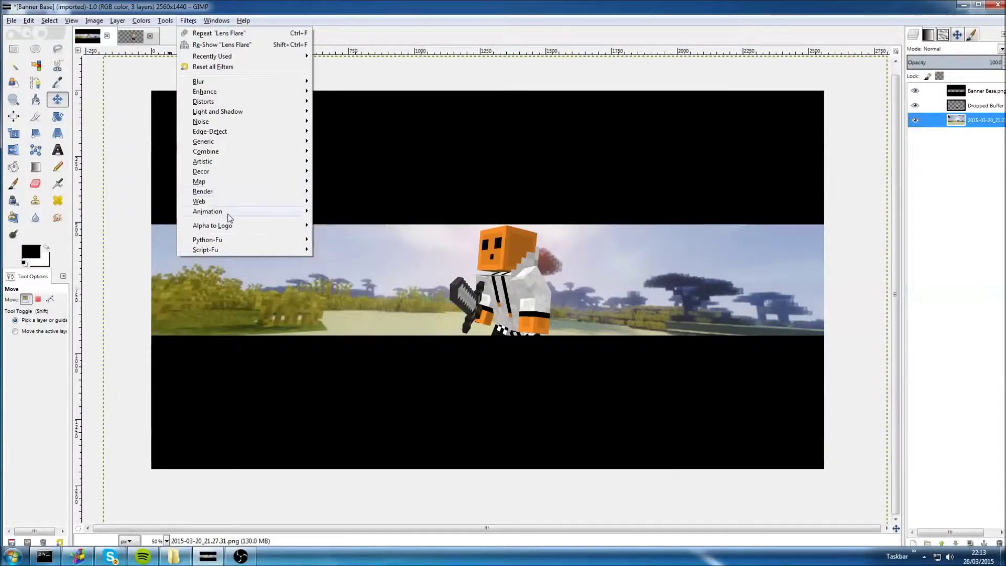
mouse_move(203, 161)
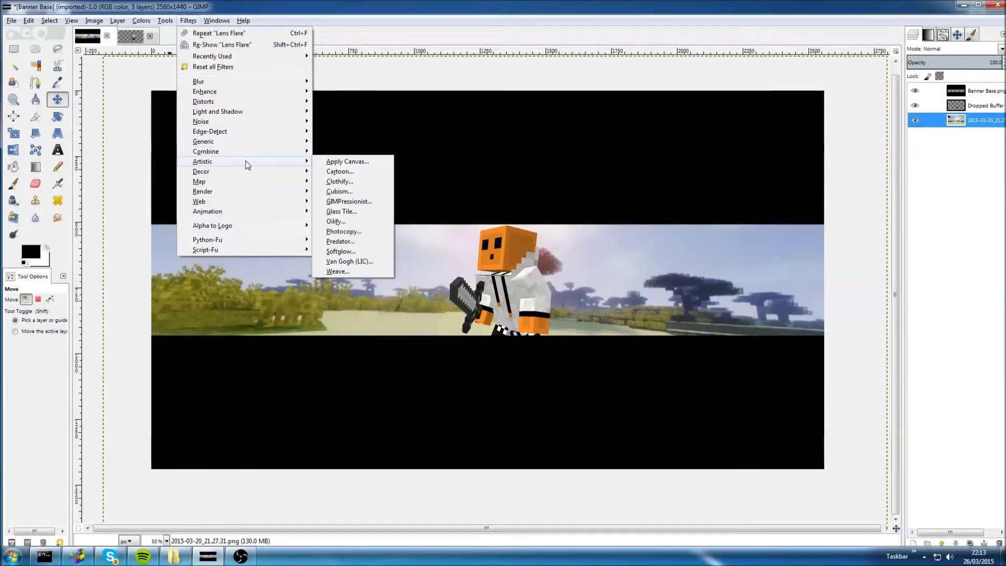
click(341, 251)
click(514, 395)
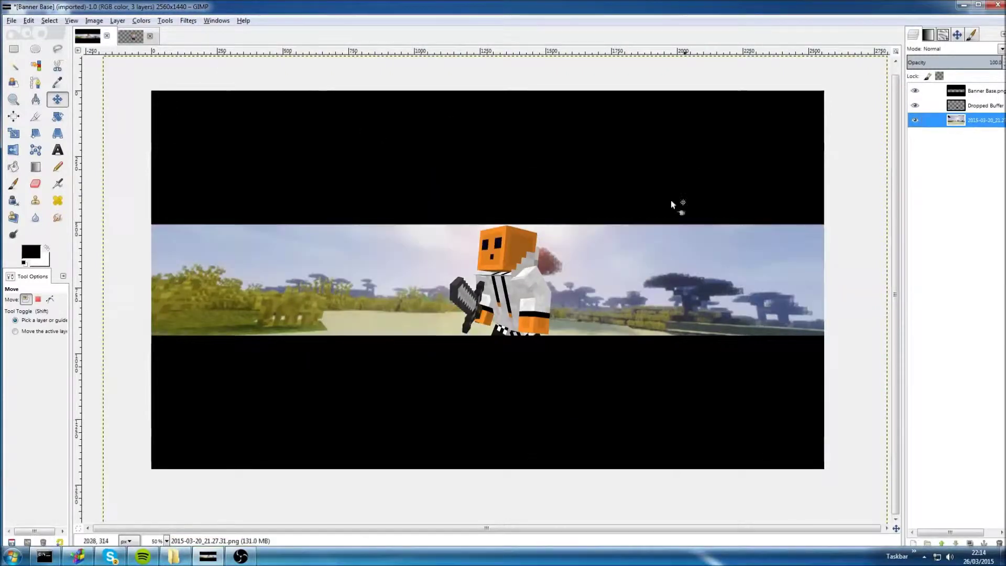
key(ctrl+z)
- Apply the Video distortion to give the savanna striped scanlines
click(188, 21)
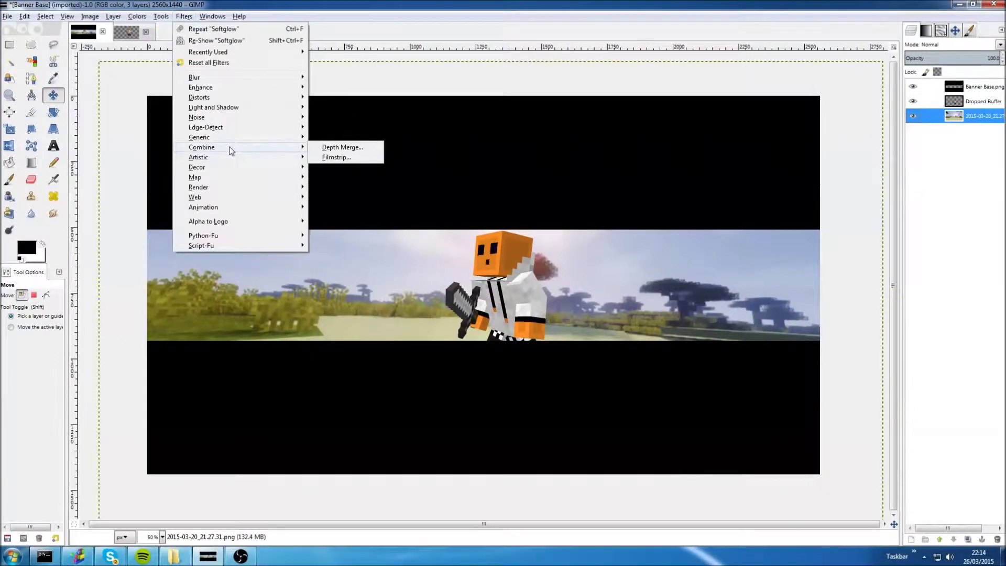
mouse_move(195, 177)
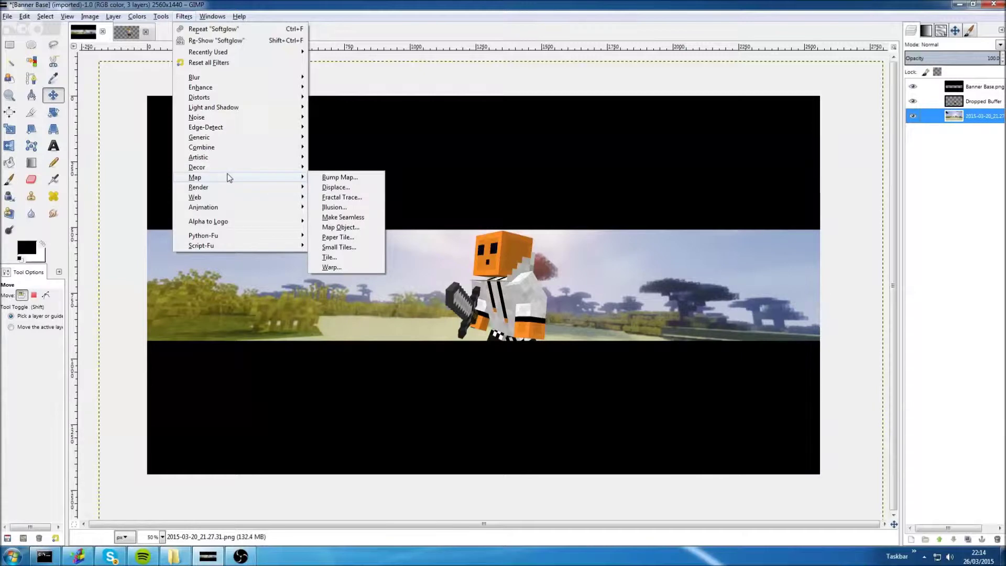
click(343, 247)
click(507, 365)
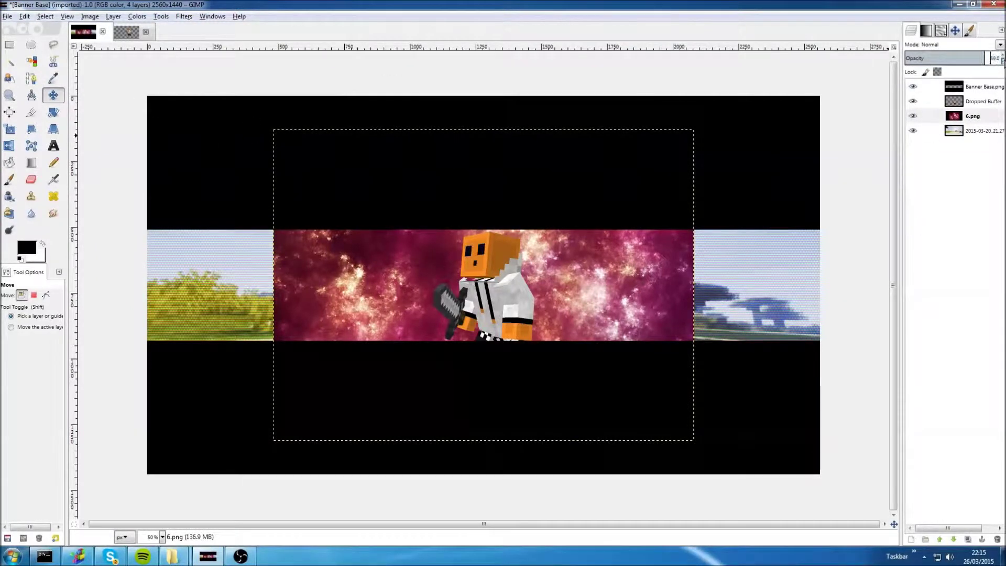
- Lower the 6.png nebula opacity to 25 and enlarge it across the whole banner
drag(994, 58, 929, 59)
key(shift+t)
click(300, 171)
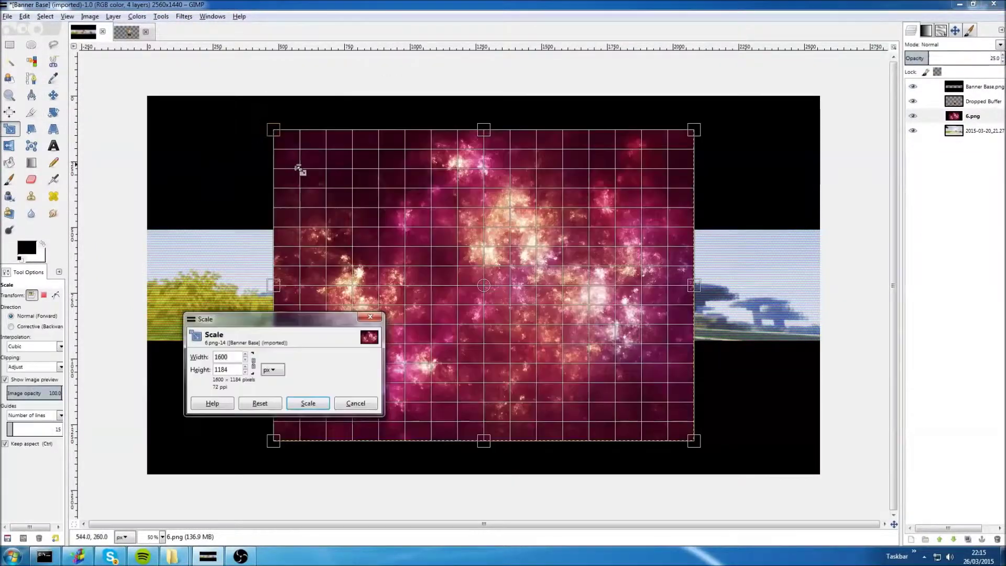
drag(300, 171, 140, 50)
key(Return)
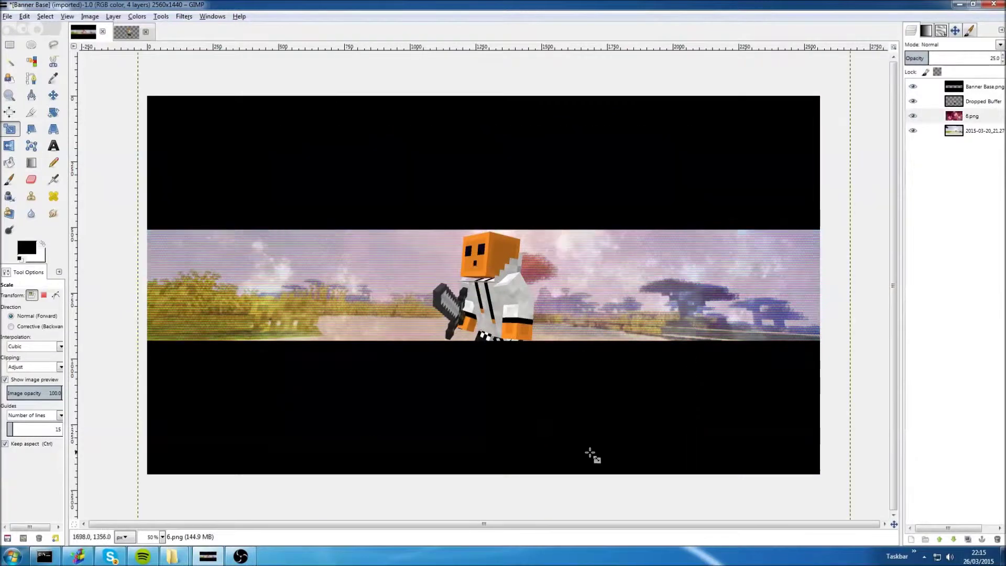
- Move 6.png above Dropped Buffer, fuzzy-select the character outline, and cut the nebula contents
drag(982, 122, 980, 98)
click(10, 62)
click(980, 116)
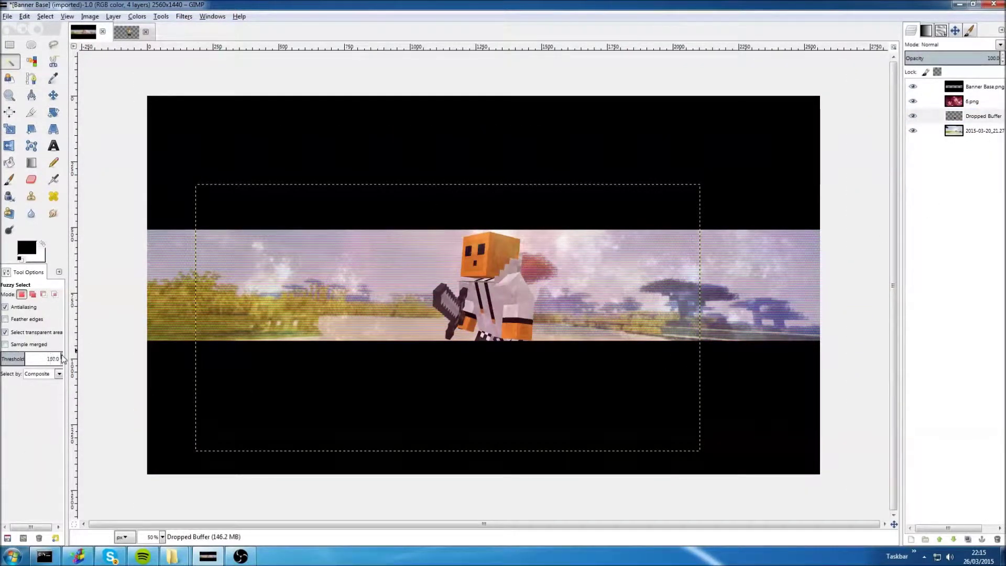
click(973, 101)
key(ctrl+c)
click(45, 16)
click(58, 26)
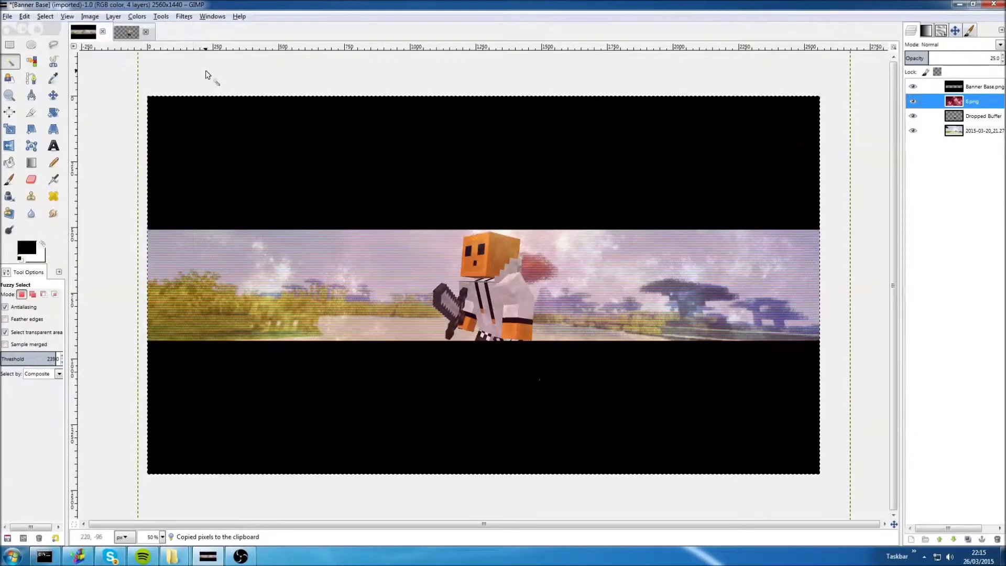
click(512, 287)
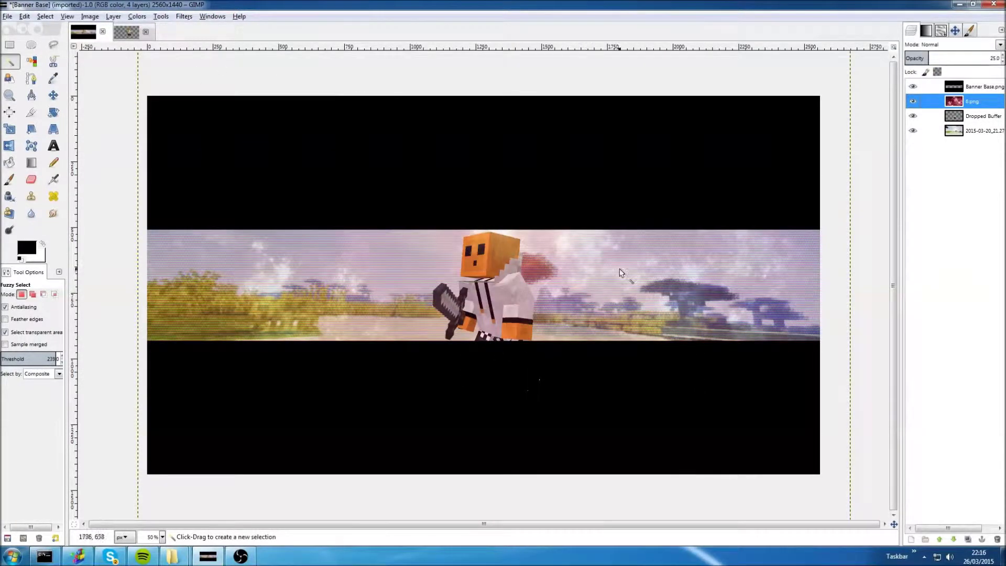
key(ctrl+x)
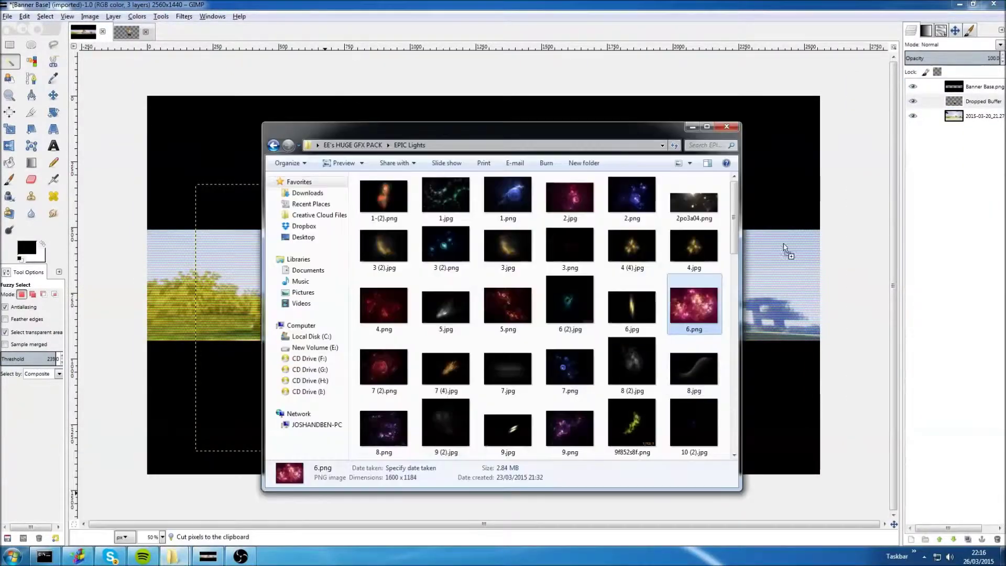
- Re-add 6.png as a more transparent layer and restore the character outline selection
drag(794, 304, 336, 210)
click(1003, 62)
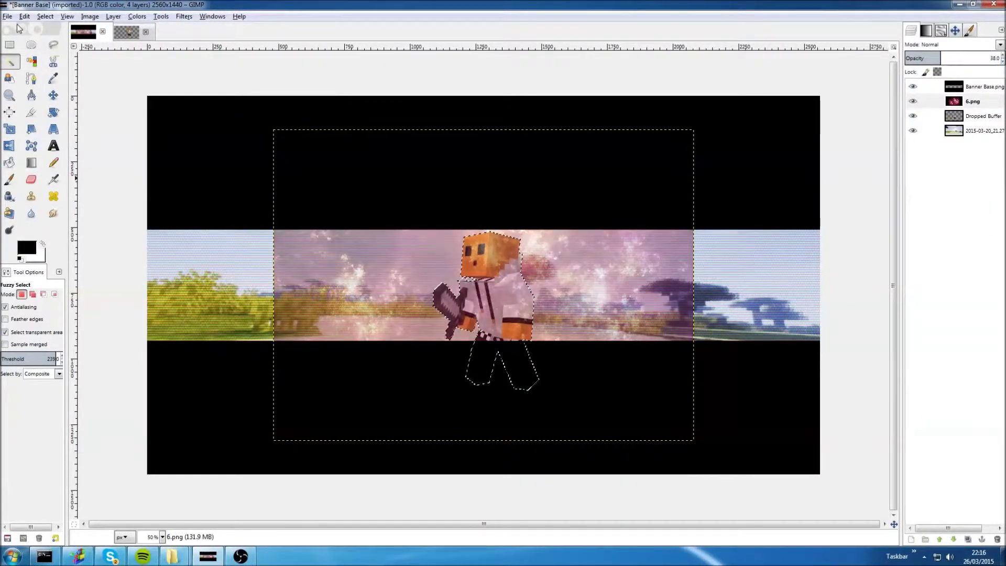
right_click(973, 101)
click(933, 189)
key(shift+ctrl+n)
click(130, 204)
key(ctrl+z)
key(ctrl+z)
key(ctrl+z)
key(ctrl+z)
key(ctrl+z)
key(ctrl+y)
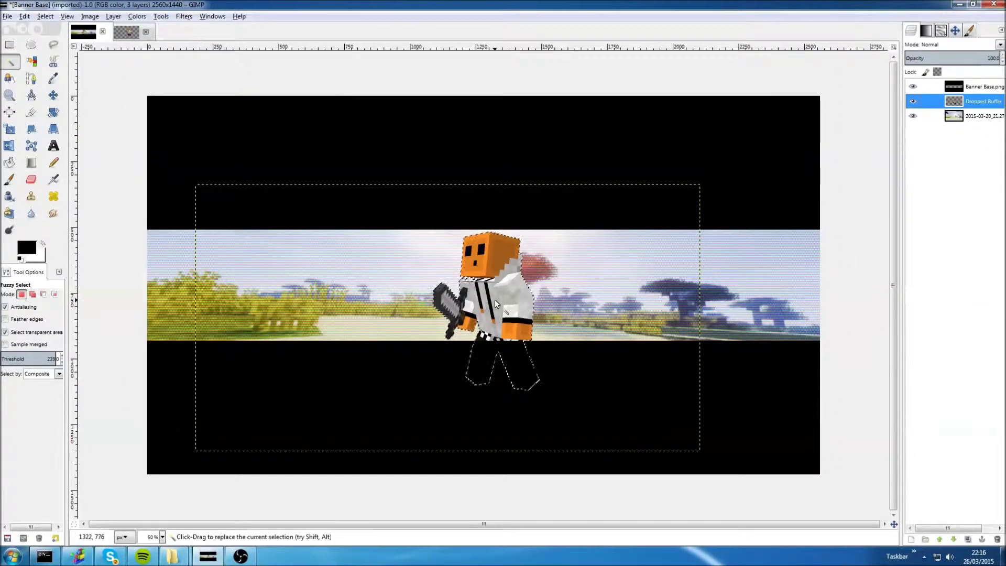
key(ctrl+y)
key(ctrl+y)
- Copy the character-shaped nebula area, paste it as its own layer, and delete 6.png
key(ctrl+c)
key(Page_Down)
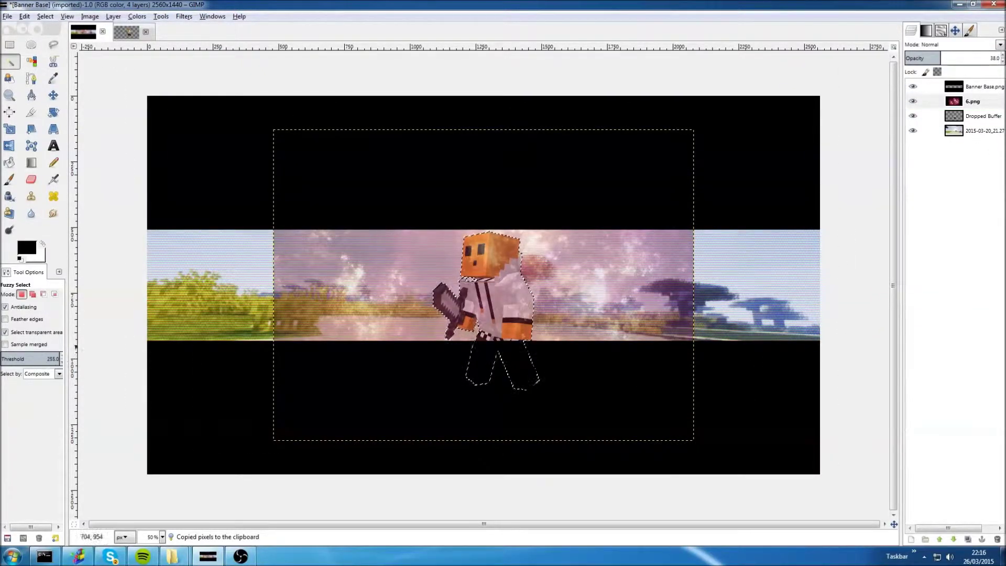
click(964, 102)
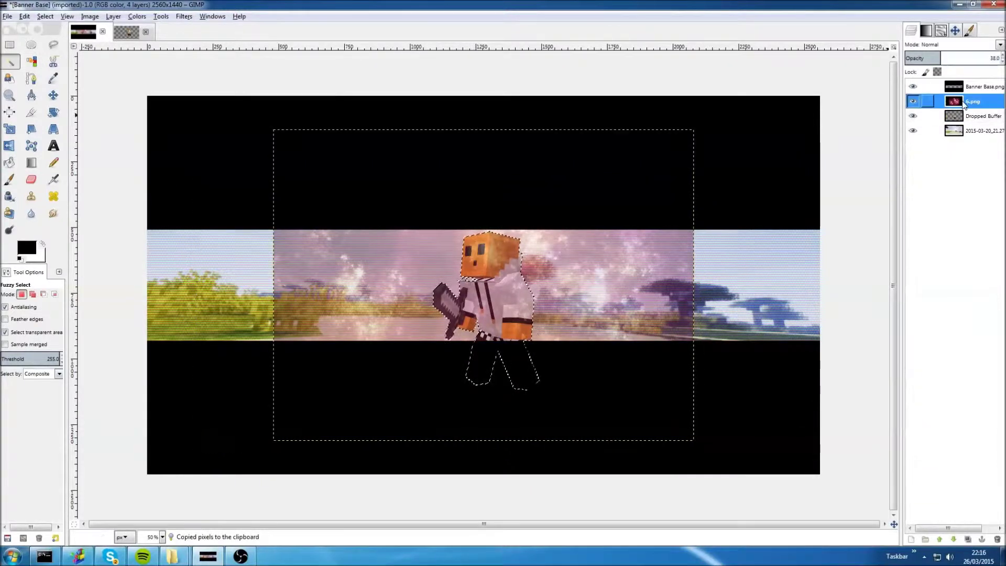
key(ctrl+z)
key(ctrl+v)
key(ctrl+shift+n)
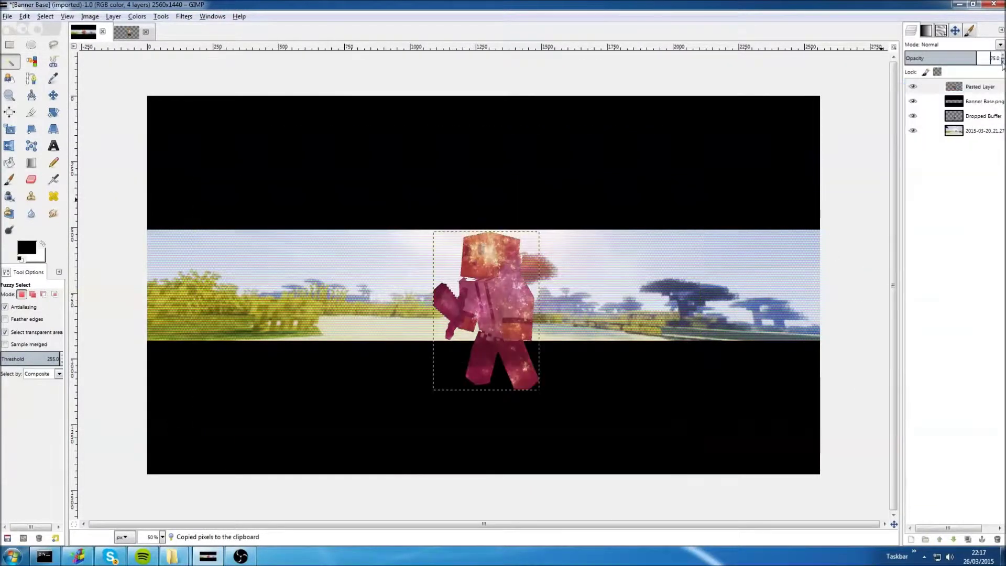
- Move the pasted nebula layer beneath the Banner Base frame
scroll(996, 63, down, 5)
drag(975, 87, 975, 109)
click(173, 556)
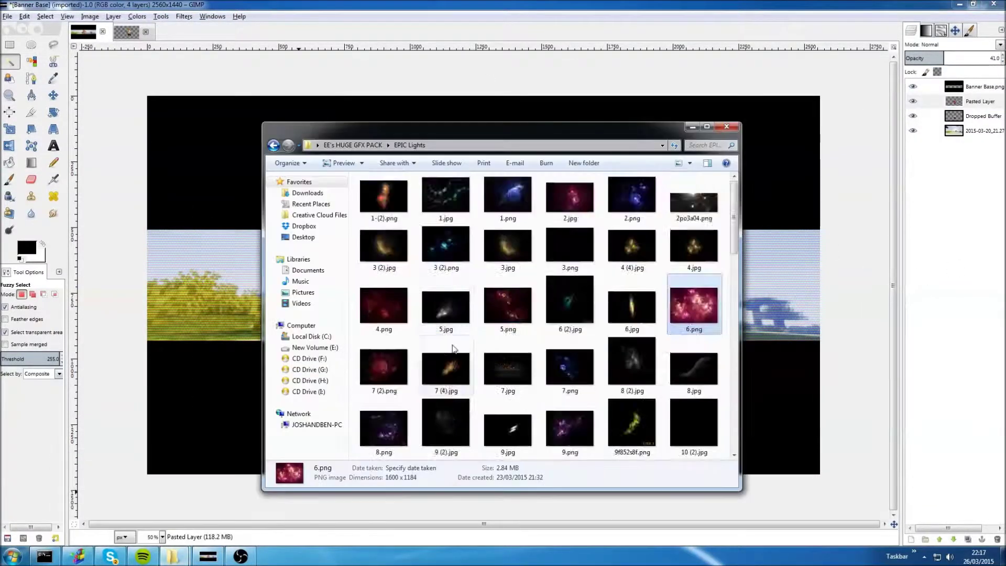
- Bring the purple star image 8.png in as a layer at opacity 32
scroll(462, 416, down, 3)
scroll(461, 416, down, 3)
scroll(461, 415, down, 3)
scroll(461, 415, up, 3)
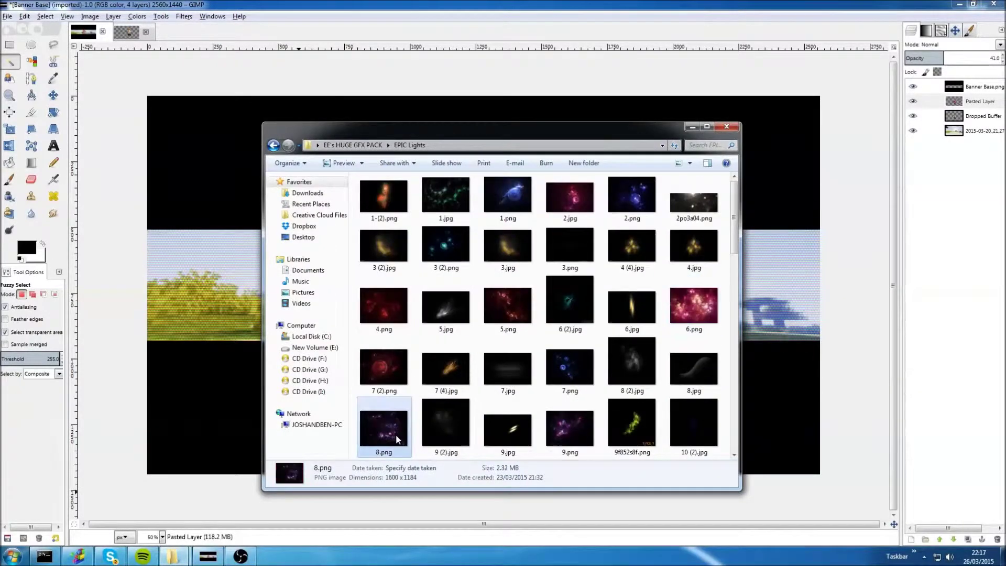
drag(384, 430, 828, 175)
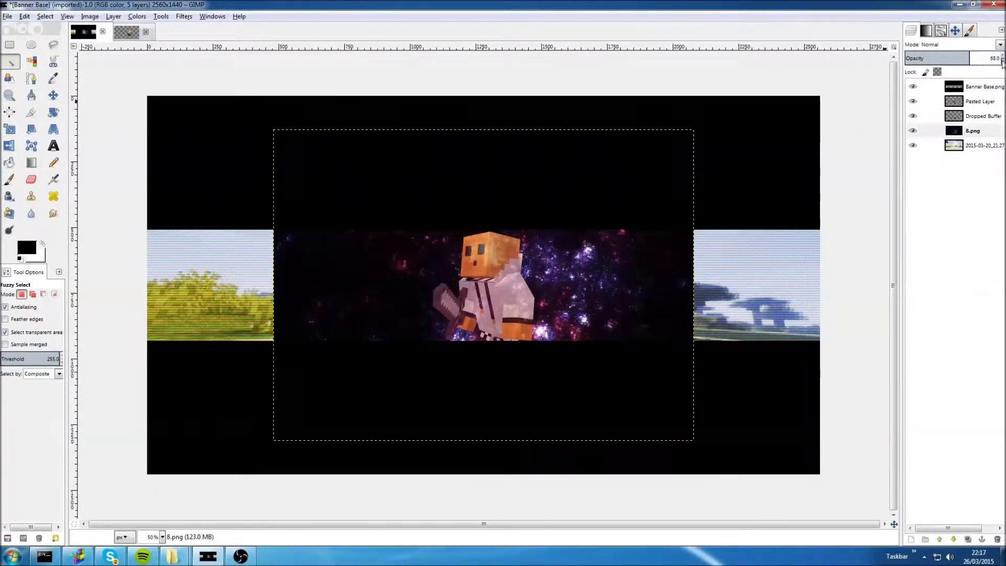
drag(1003, 61, 936, 62)
- Stretch the star layer across the banner width and shift it over the strip
click(9, 129)
click(483, 283)
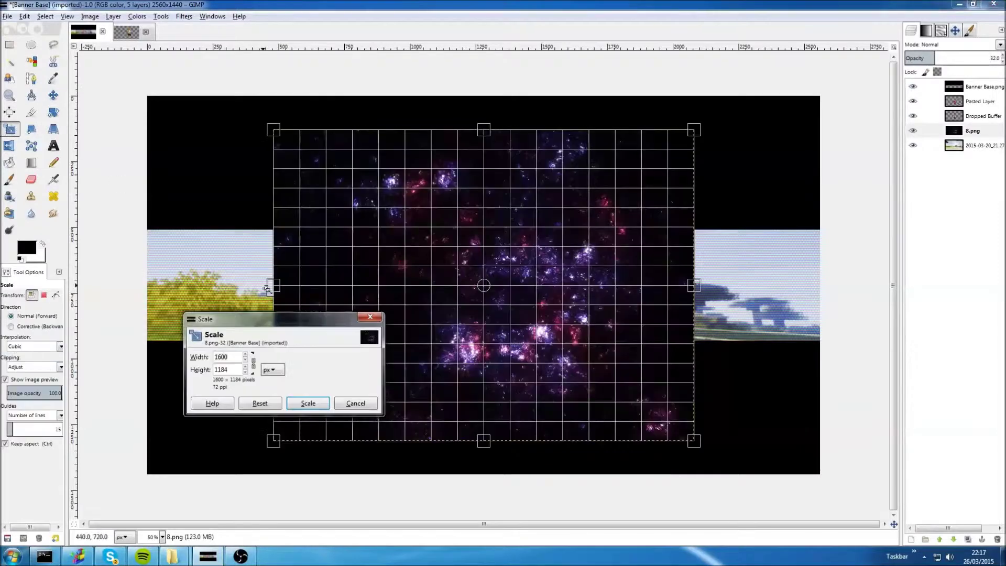
drag(269, 287, 149, 288)
drag(697, 288, 875, 288)
mouse_move(504, 90)
mouse_down()
mouse_move(503, 283)
mouse_move(504, 166)
mouse_up()
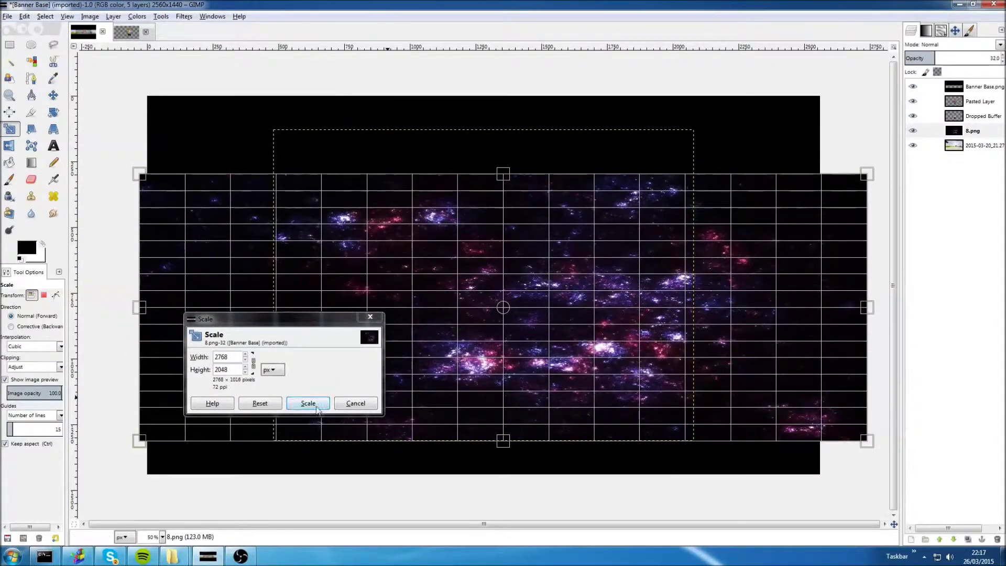
click(308, 403)
key(m)
drag(403, 287, 335, 273)
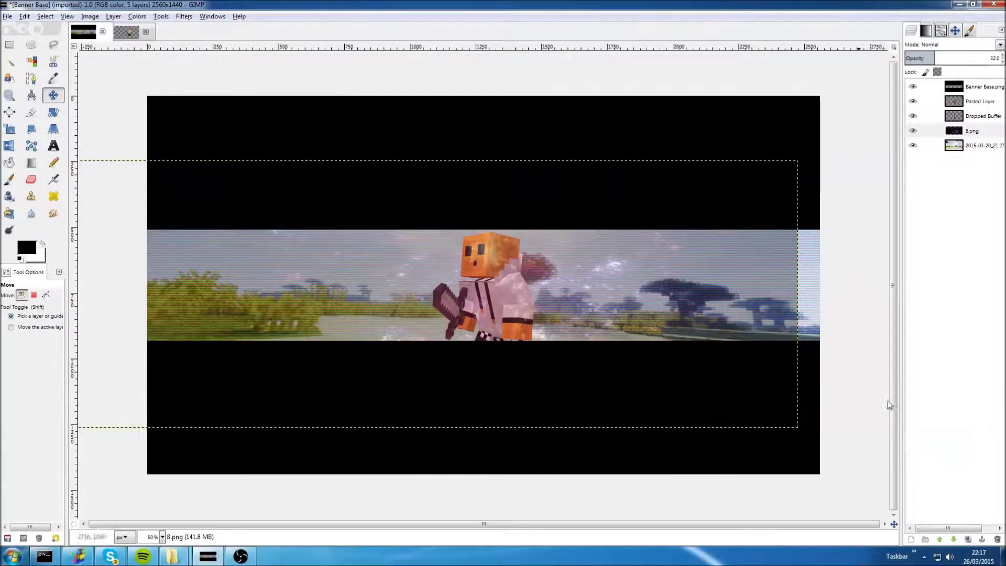
click(969, 101)
- Paint a radial FG-to-Transparent gradient on the landscape layer to darken the strip's ends
click(719, 289)
click(981, 145)
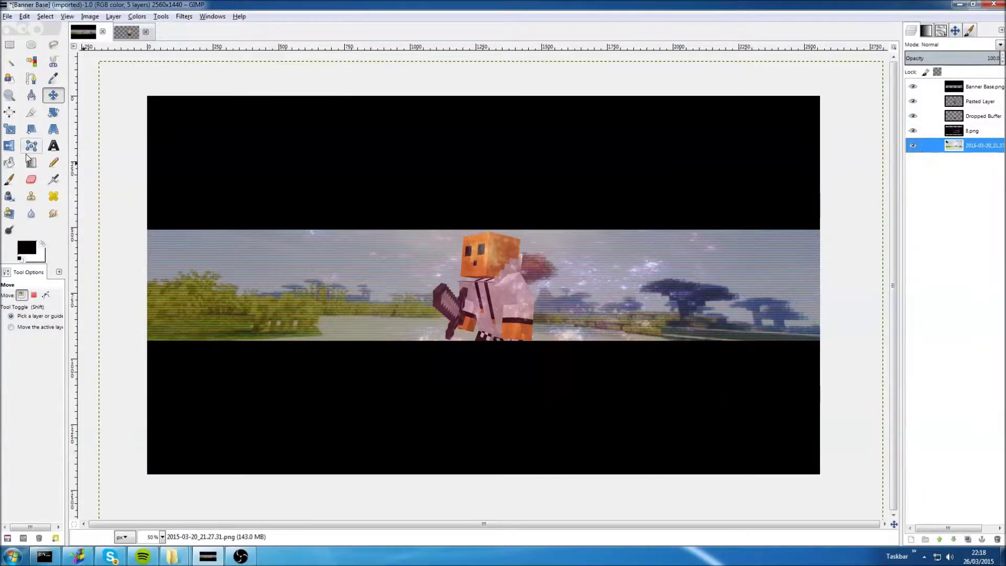
click(31, 163)
click(14, 328)
click(47, 407)
click(40, 343)
click(42, 370)
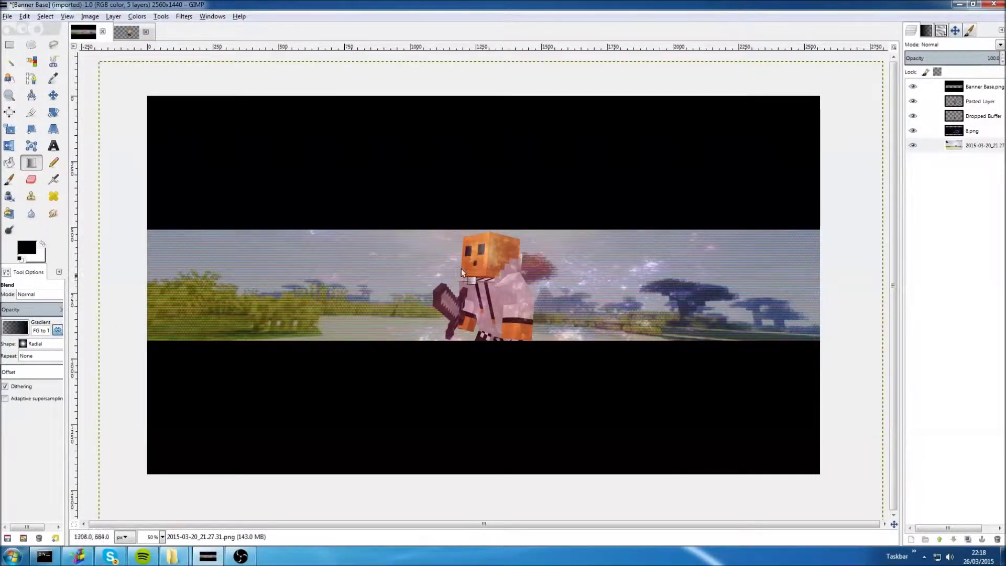
drag(198, 295, 157, 287)
key(ctrl+z)
drag(498, 296, 150, 299)
- Delete the nebula-tinted character copy layer and apply the Softglow filter
right_click(980, 101)
click(919, 186)
click(184, 17)
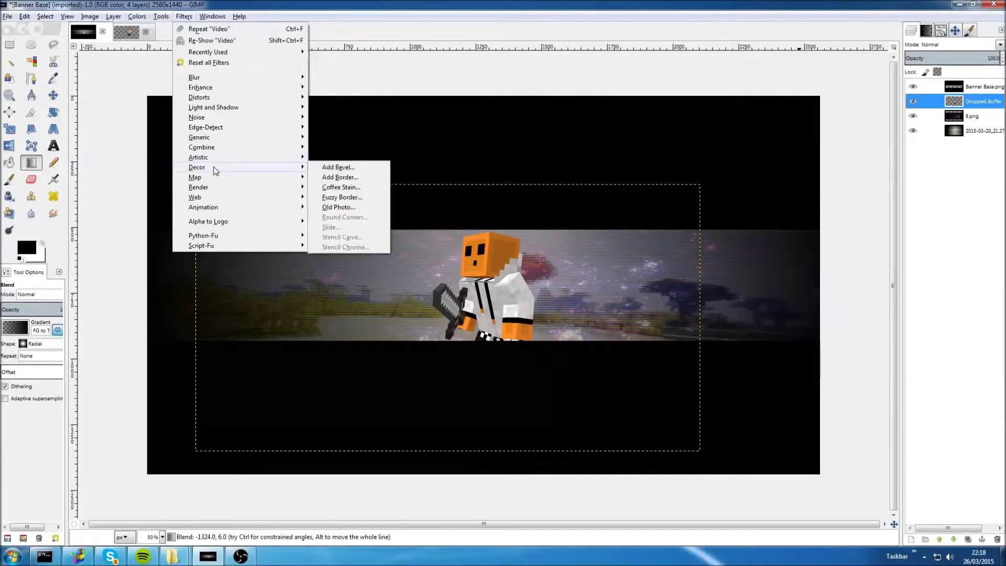
mouse_move(198, 157)
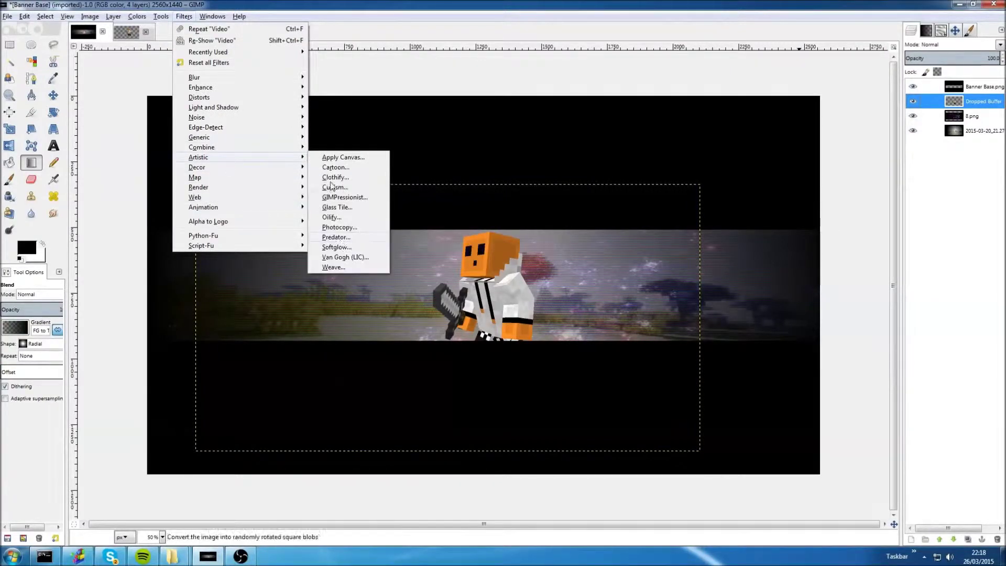
click(336, 246)
click(508, 396)
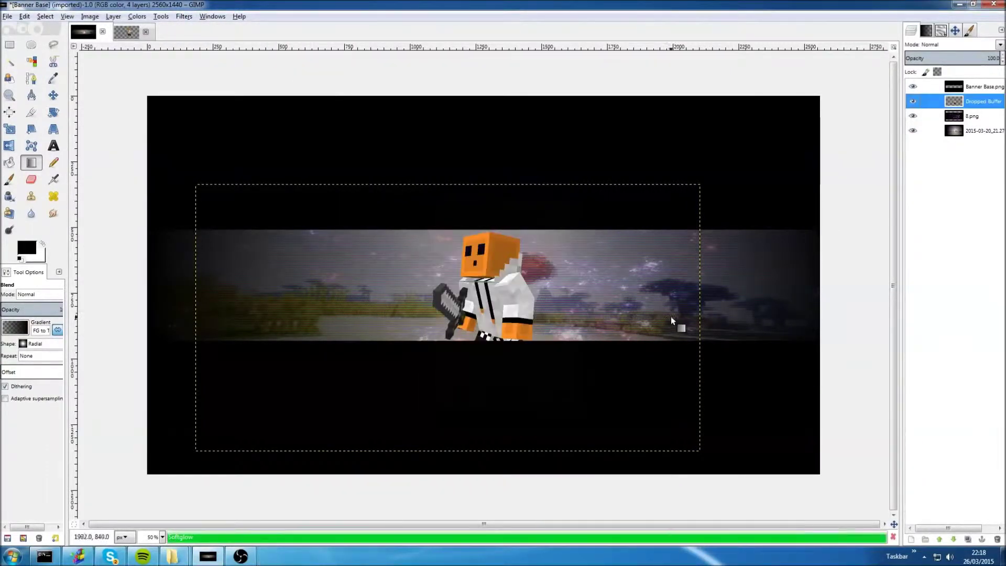
click(53, 145)
key(shift+ctrl+n)
- Add a SlimeDoesCrime text layer in ICBM SS-25, size 160, white, at the strip's lower middle
click(168, 253)
mouse_move(282, 272)
mouse_down()
mouse_move(558, 346)
mouse_move(648, 312)
mouse_up()
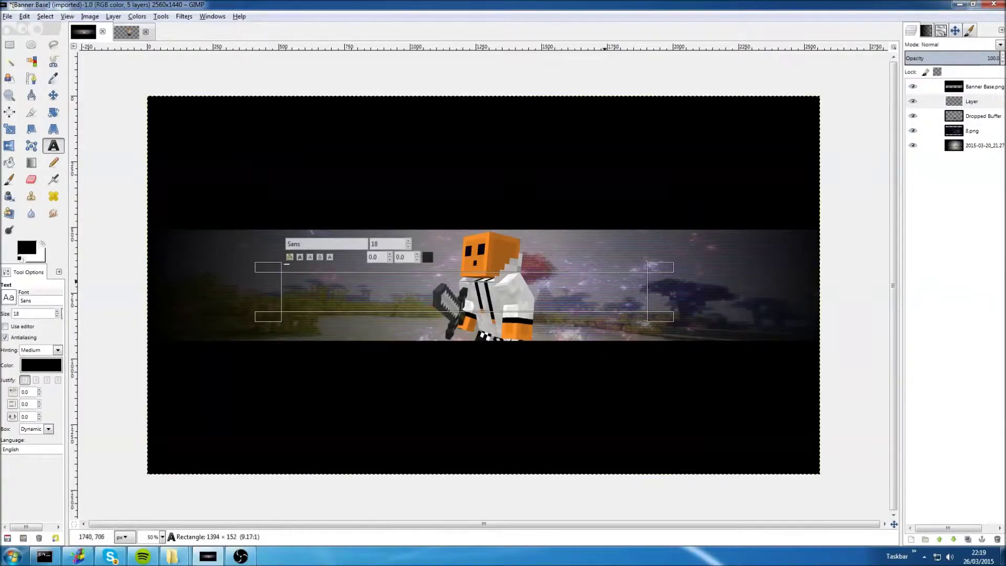
text(Crime)
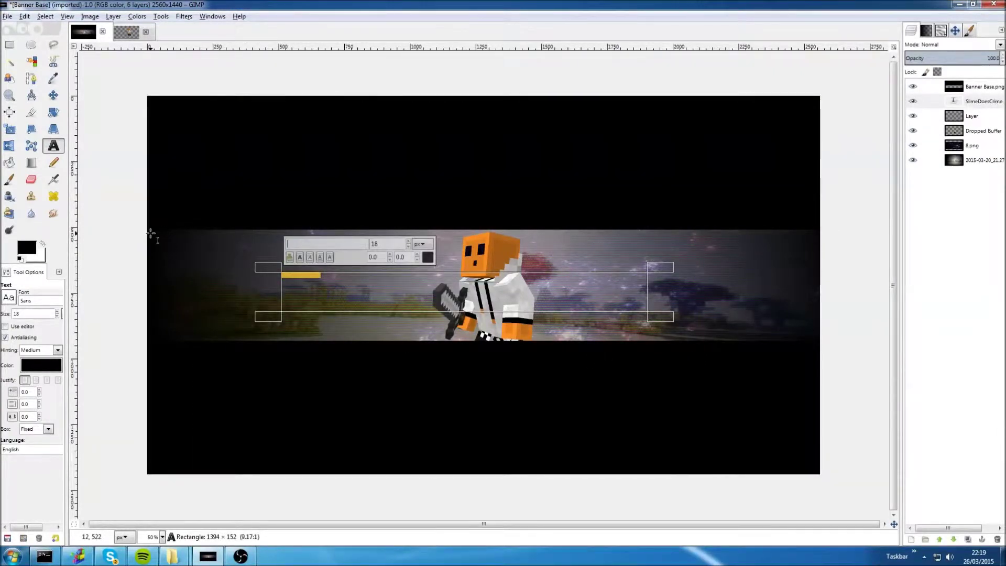
text(ICBM SS-25)
click(335, 278)
click(409, 241)
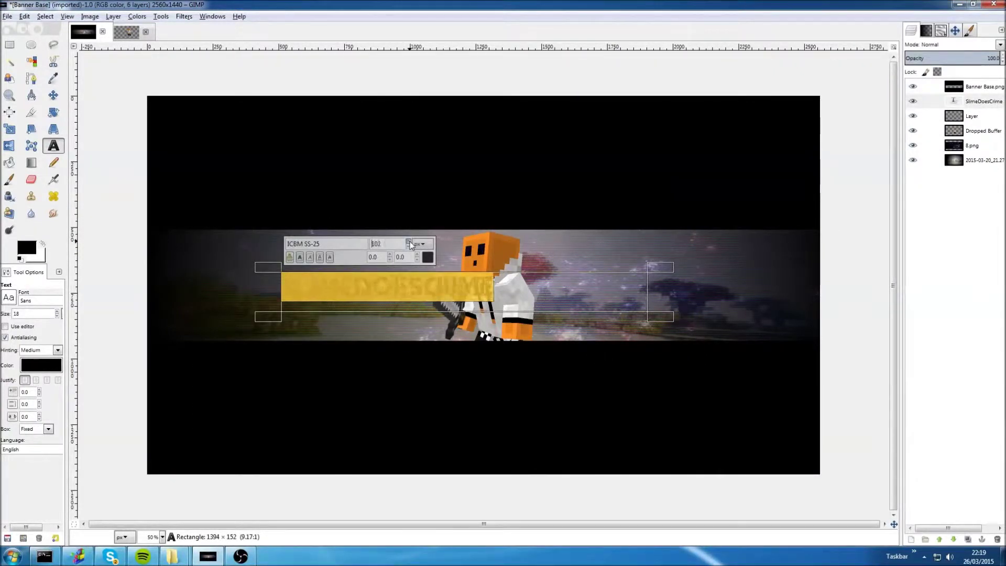
click(427, 257)
click(304, 267)
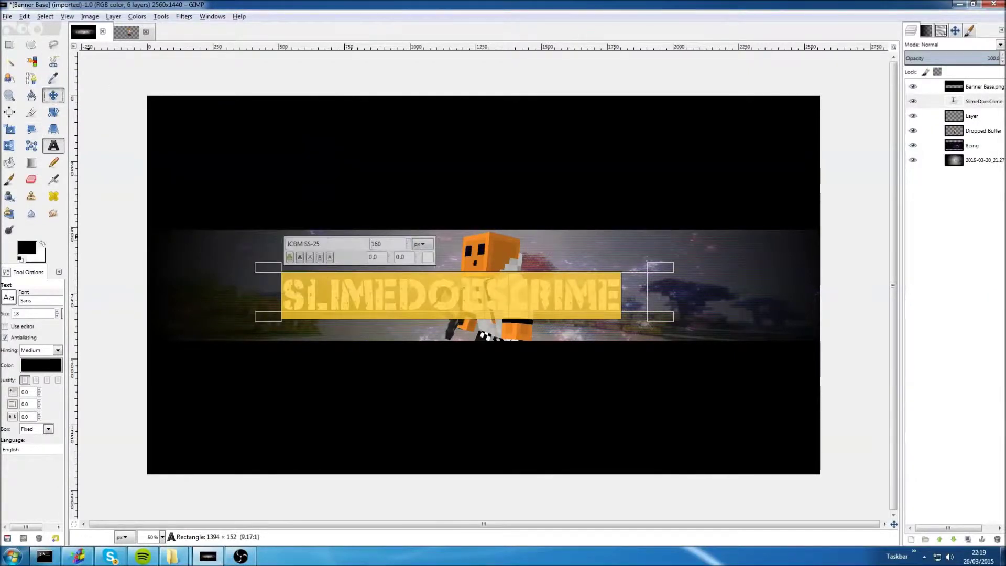
key(m)
mouse_move(443, 305)
mouse_down()
mouse_move(492, 331)
mouse_move(478, 332)
mouse_up()
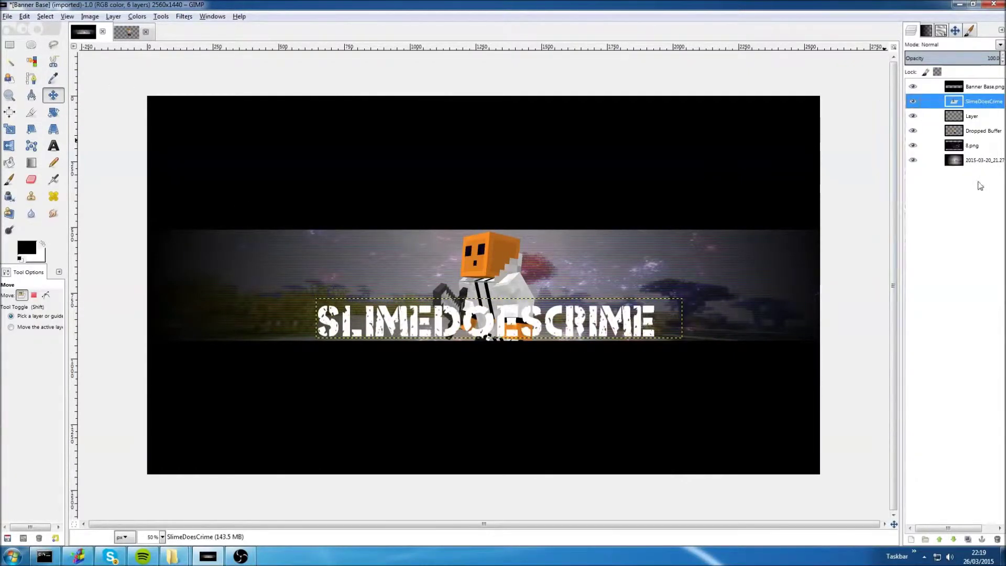
click(25, 16)
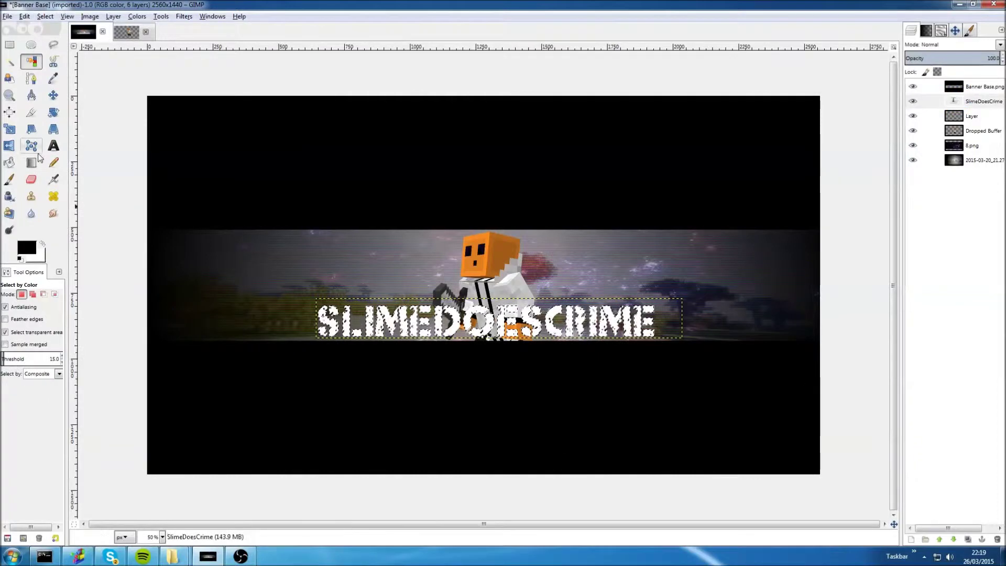
- Paint a foreground-to-background gradient across the title text
click(31, 163)
click(15, 328)
click(52, 395)
mouse_move(472, 327)
mouse_down()
mouse_move(175, 329)
mouse_move(476, 409)
mouse_move(413, 323)
mouse_up()
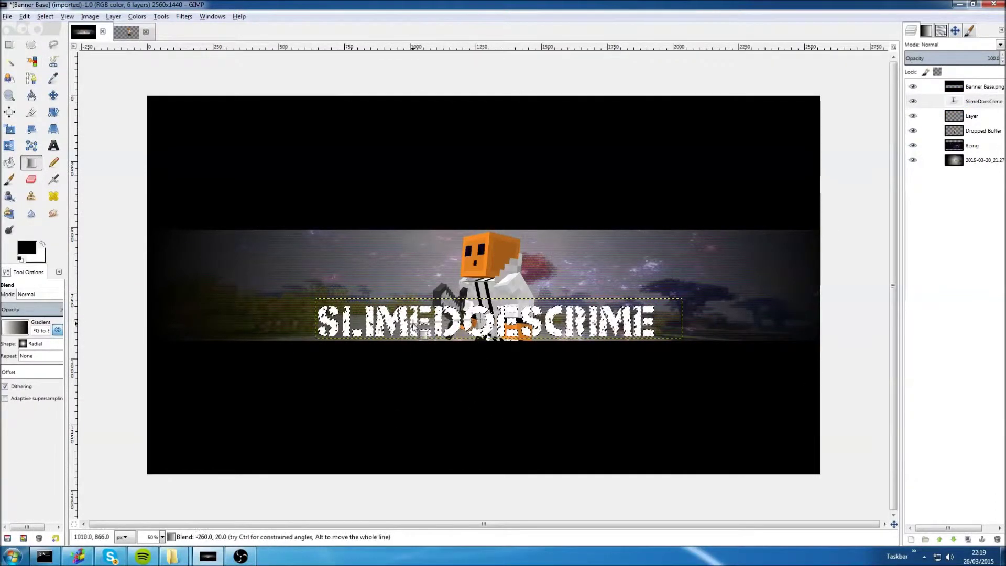
click(25, 17)
- Apply Displace (X/Y 20, Wrap) to the title, then open and close Curve Bend
click(985, 115)
click(184, 16)
mouse_move(195, 177)
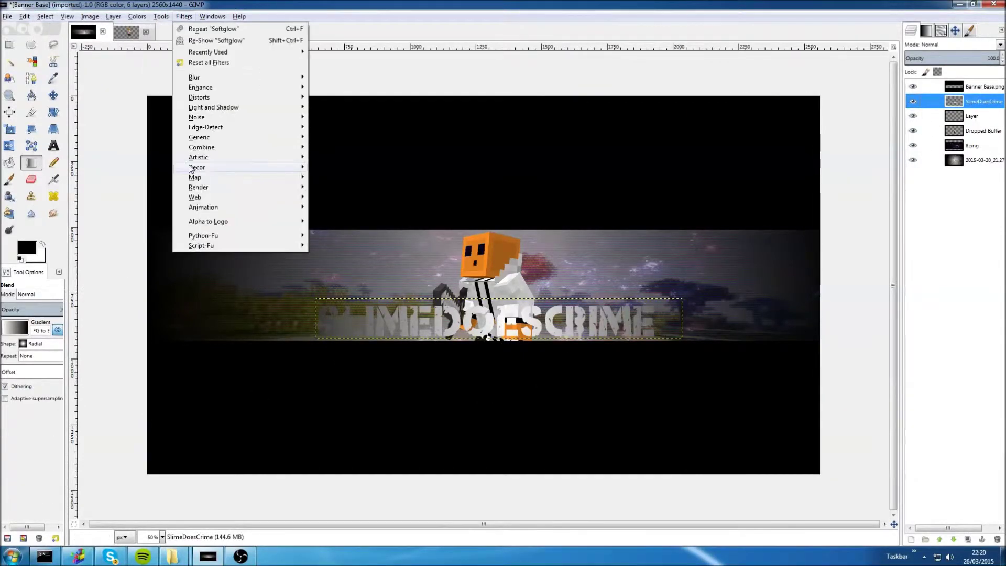
click(341, 188)
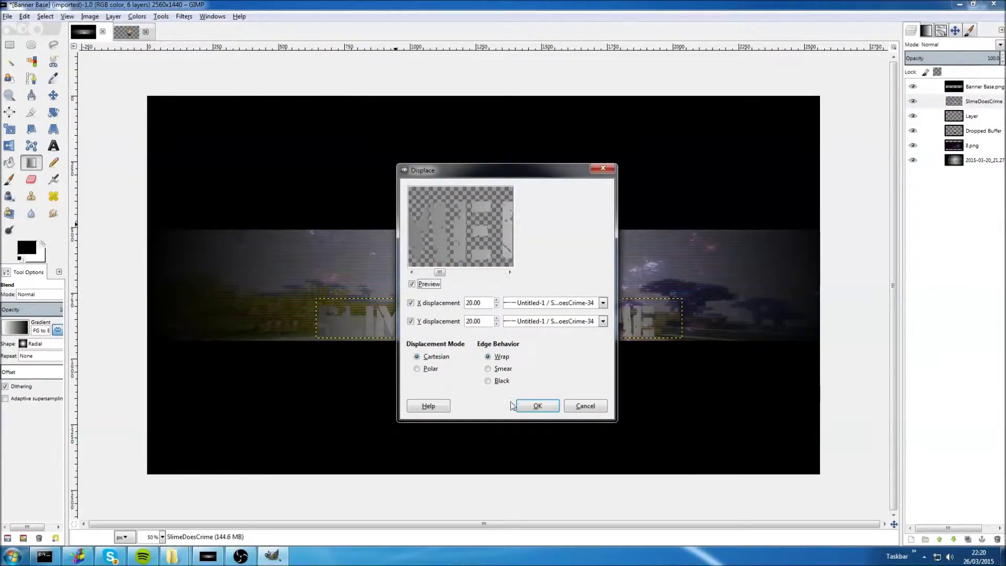
click(533, 407)
click(184, 16)
click(328, 117)
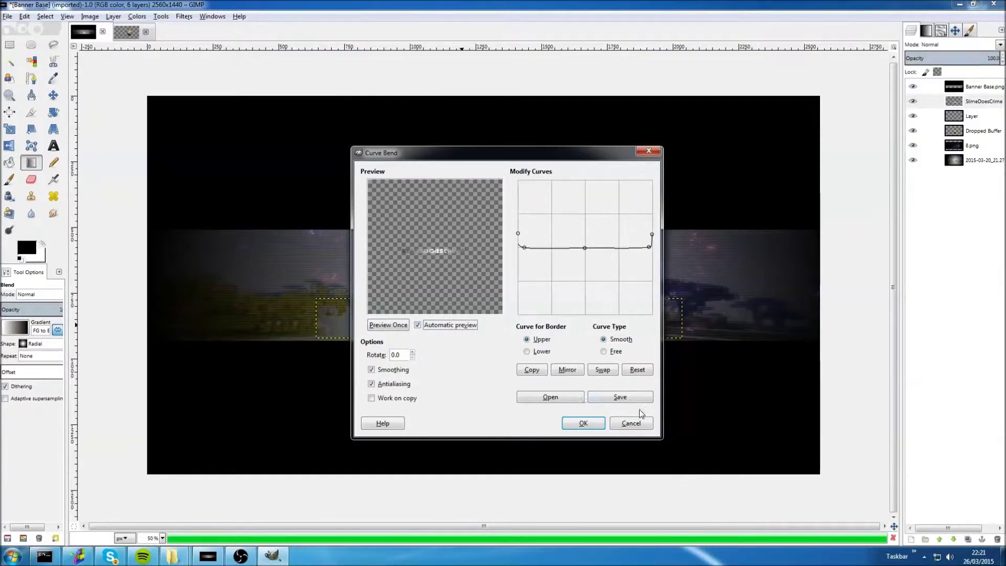
click(629, 429)
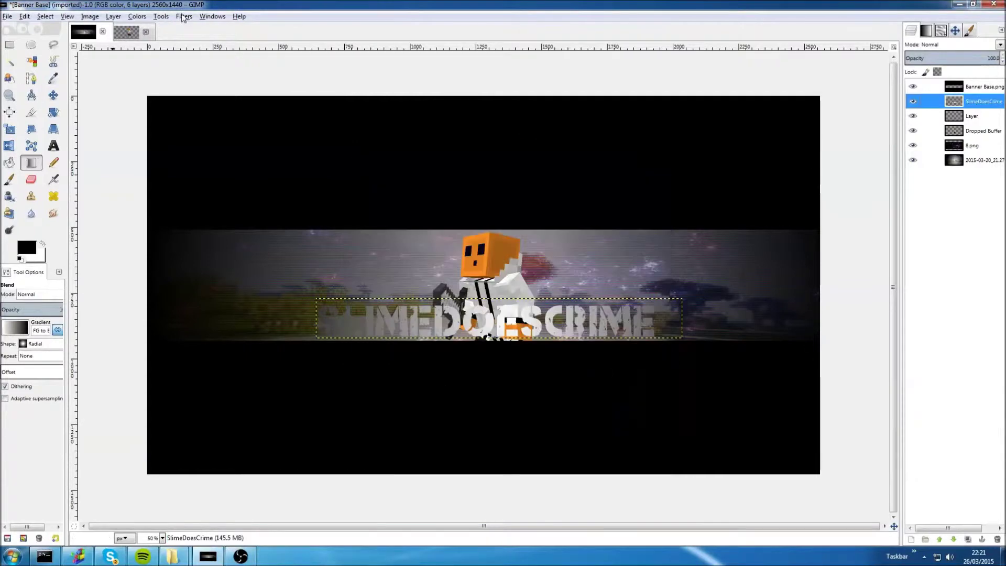
- Apply Lens Distortion to the SLIMEDOESCRIME title and duplicate the title layer
click(184, 16)
click(348, 229)
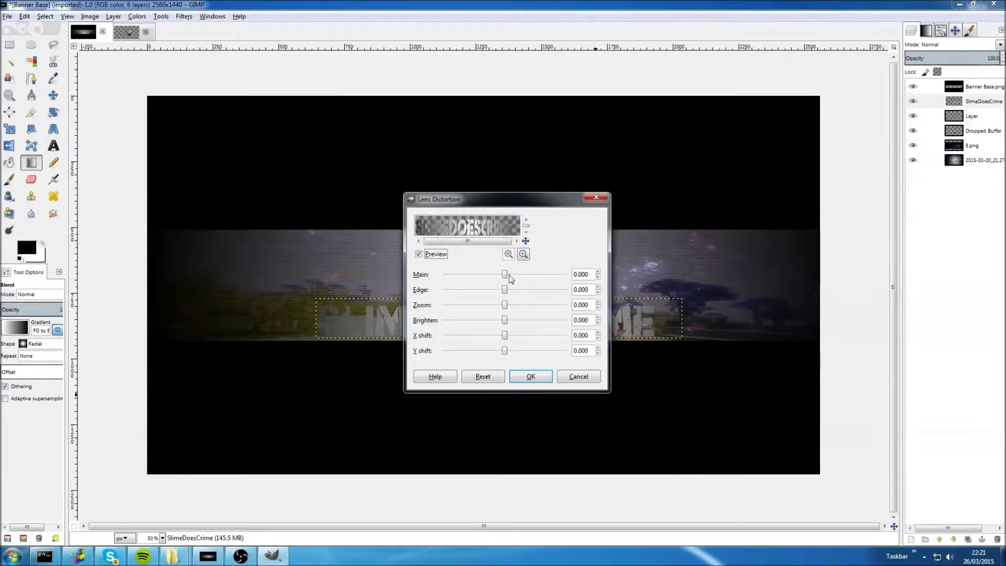
click(531, 377)
click(184, 17)
key(Escape)
right_click(978, 103)
click(923, 153)
- Try Brightness-Contrast and Curves on the title, closing both, and toggle a title layer's visibility
click(184, 16)
click(176, 85)
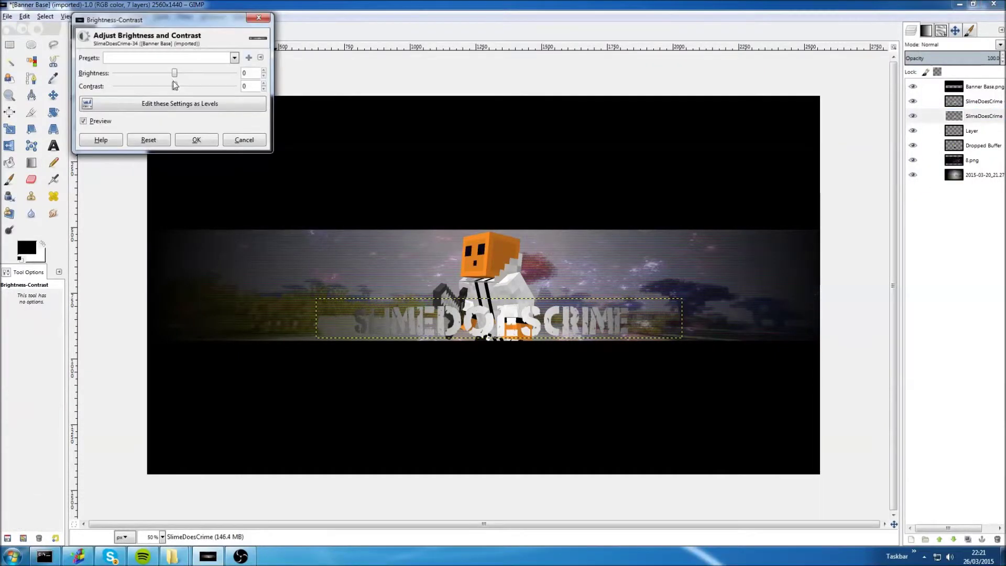
click(196, 139)
click(914, 130)
right_click(978, 116)
click(137, 16)
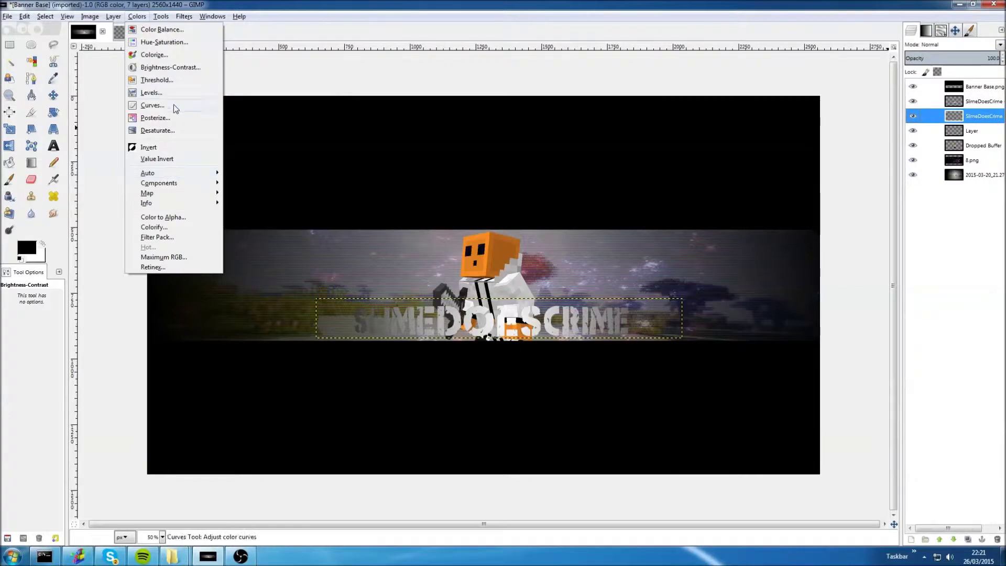
click(152, 105)
click(240, 270)
- Scale the title layer down to 1431×156 pixels
click(913, 116)
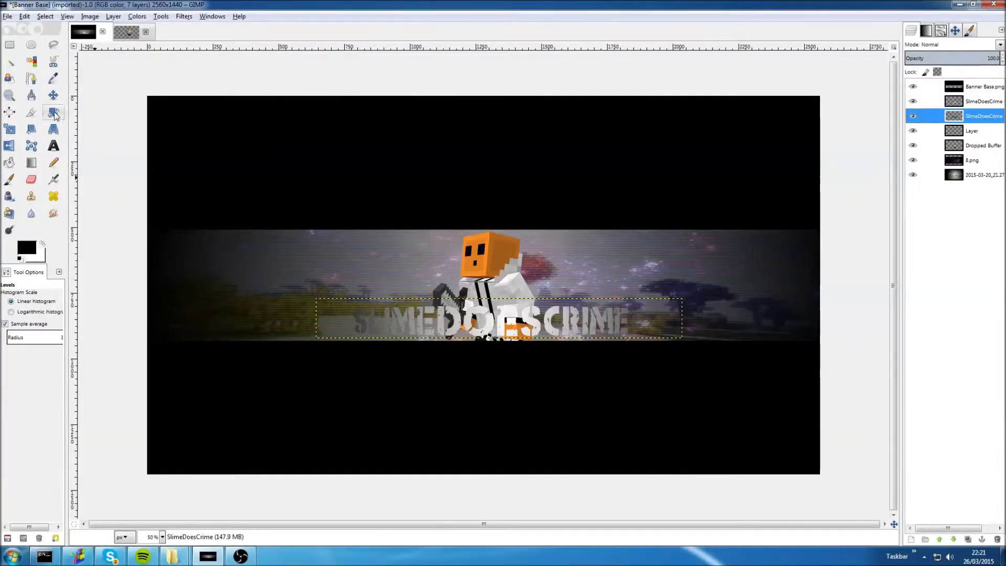
key(shift+s)
click(471, 319)
drag(235, 321, 123, 352)
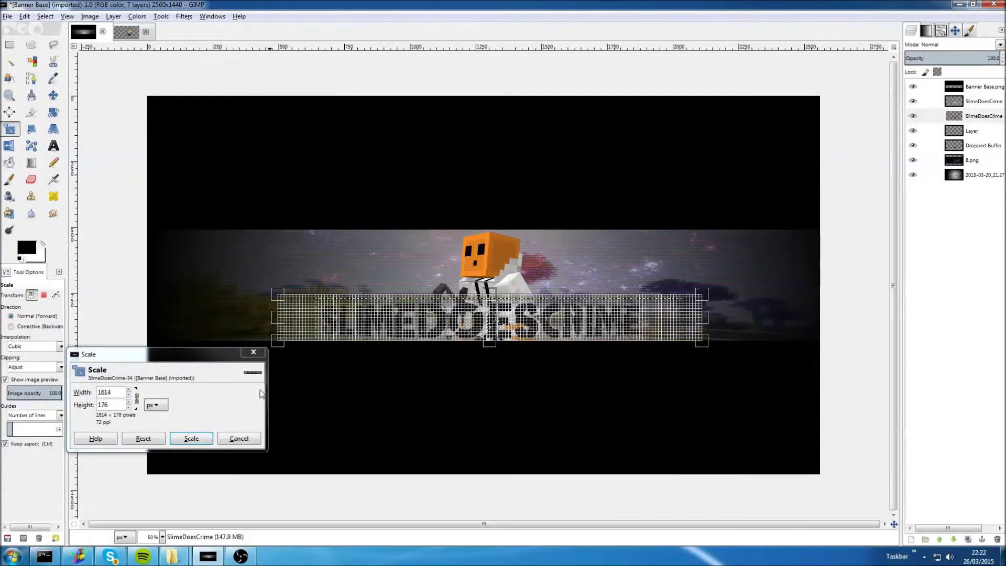
key(Escape)
drag(638, 400, 302, 352)
click(129, 390)
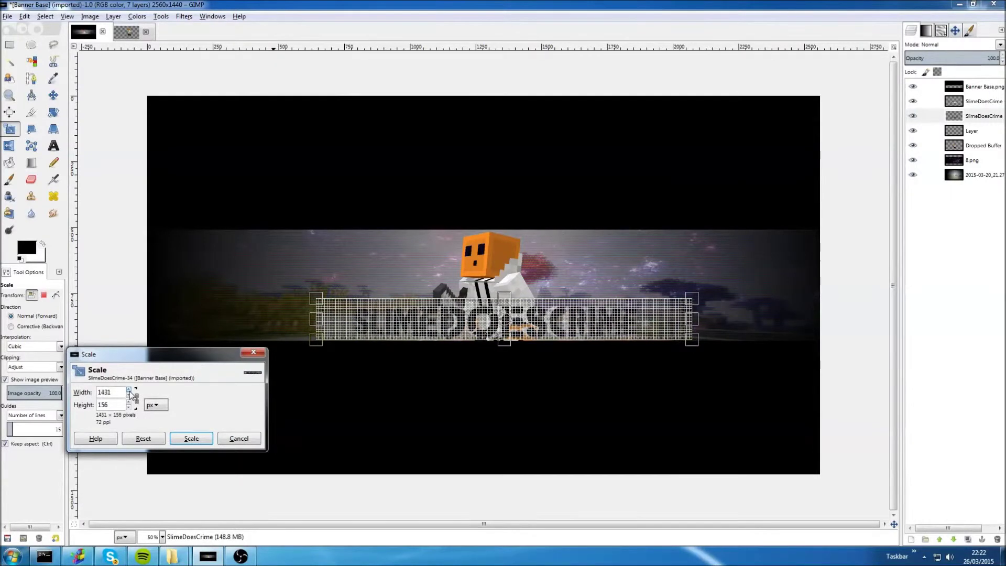
click(191, 438)
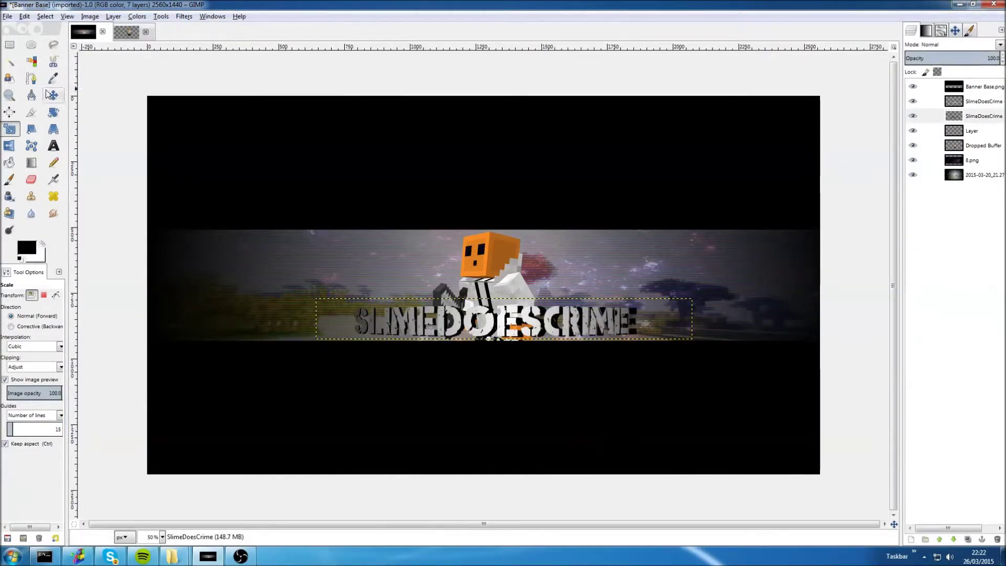
- Delete the duplicate title layer and shift the title slightly left
right_click(975, 116)
click(923, 150)
key(m)
drag(373, 320, 372, 322)
click(184, 16)
click(346, 139)
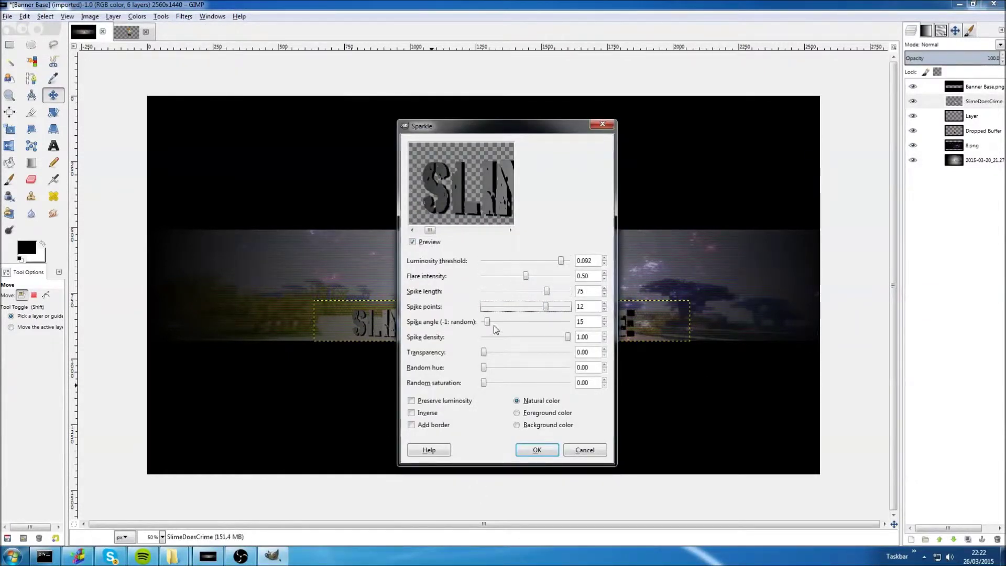
- Cancel the Sparkle and Neon edge detection filters without applying them
click(581, 450)
click(184, 16)
click(335, 128)
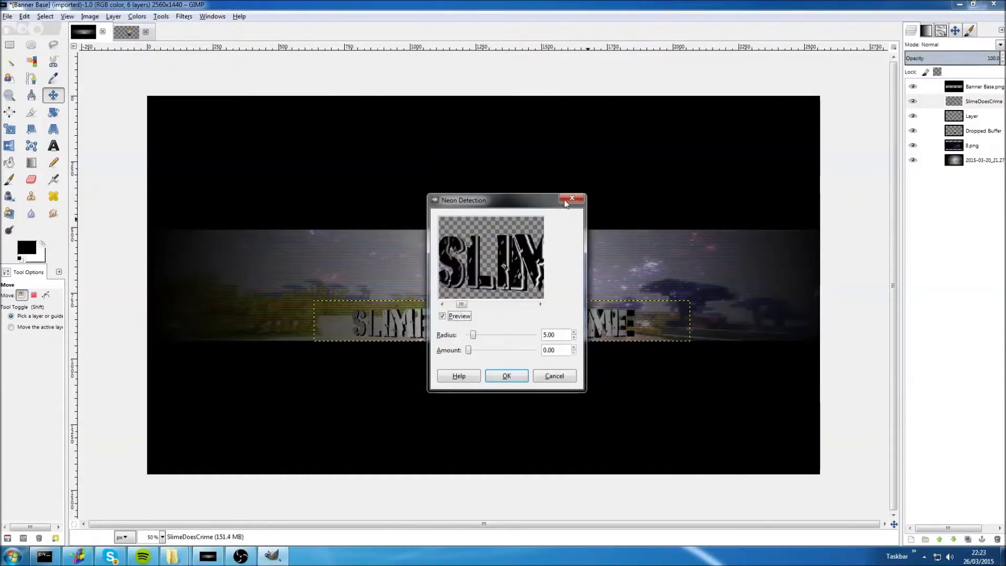
click(563, 375)
- Select the character image layer and move it right behind the title
drag(508, 276, 510, 271)
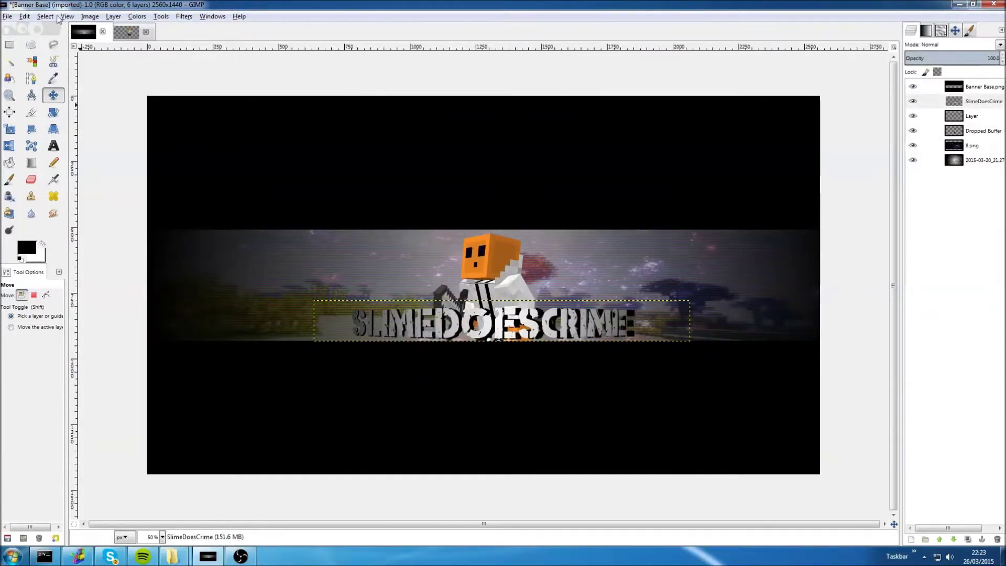
click(984, 131)
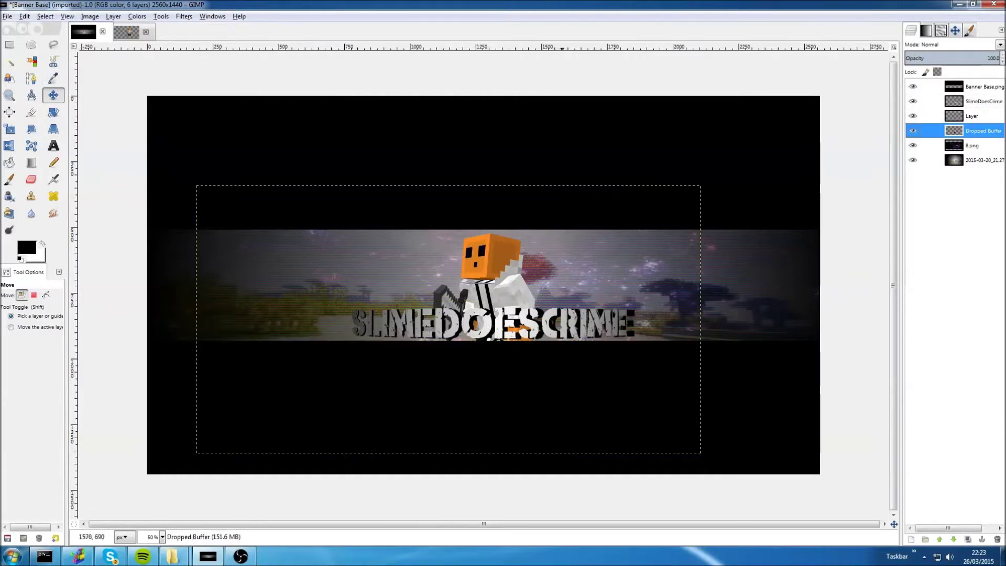
drag(495, 277, 493, 276)
click(984, 101)
key(q)
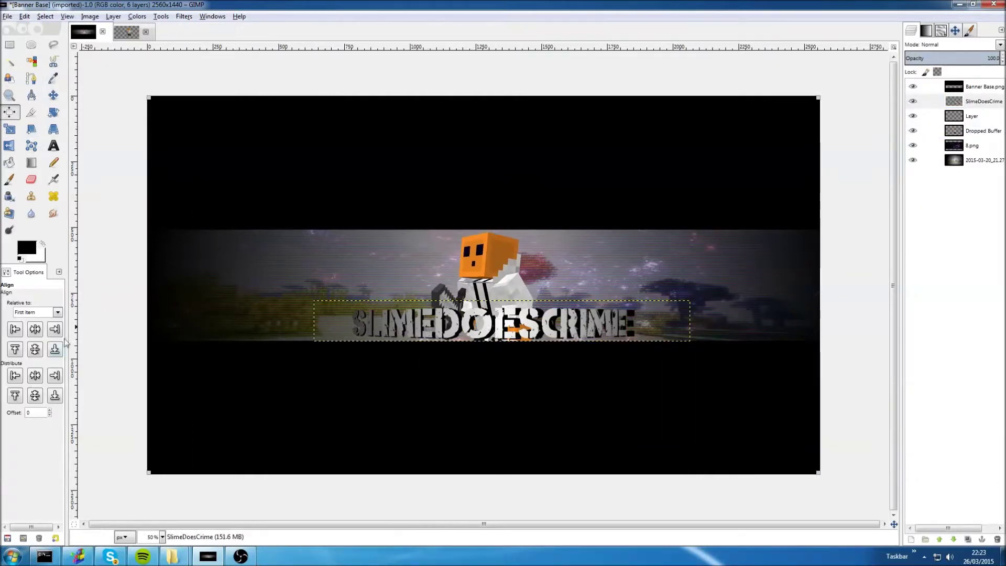
click(996, 131)
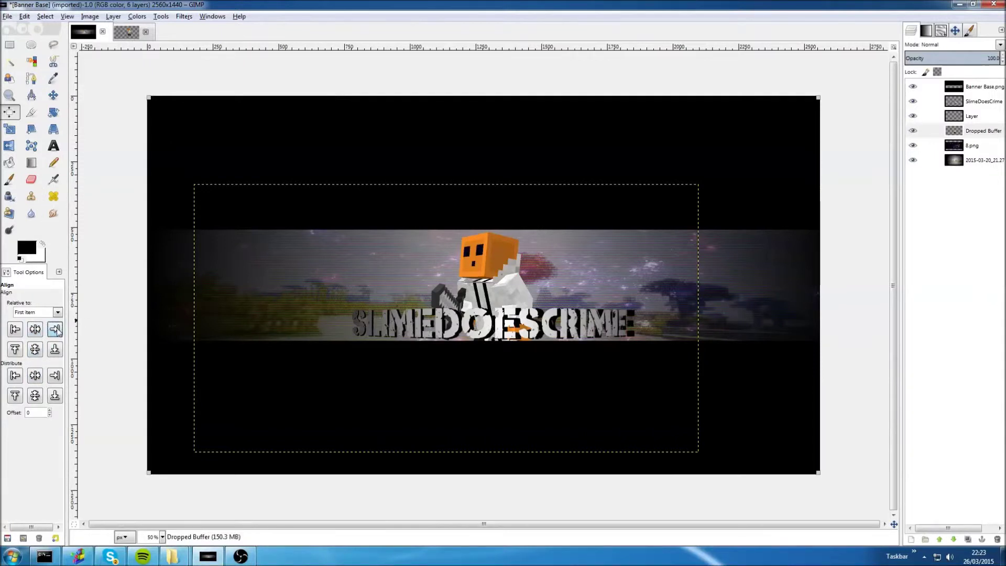
key(m)
drag(559, 275, 512, 281)
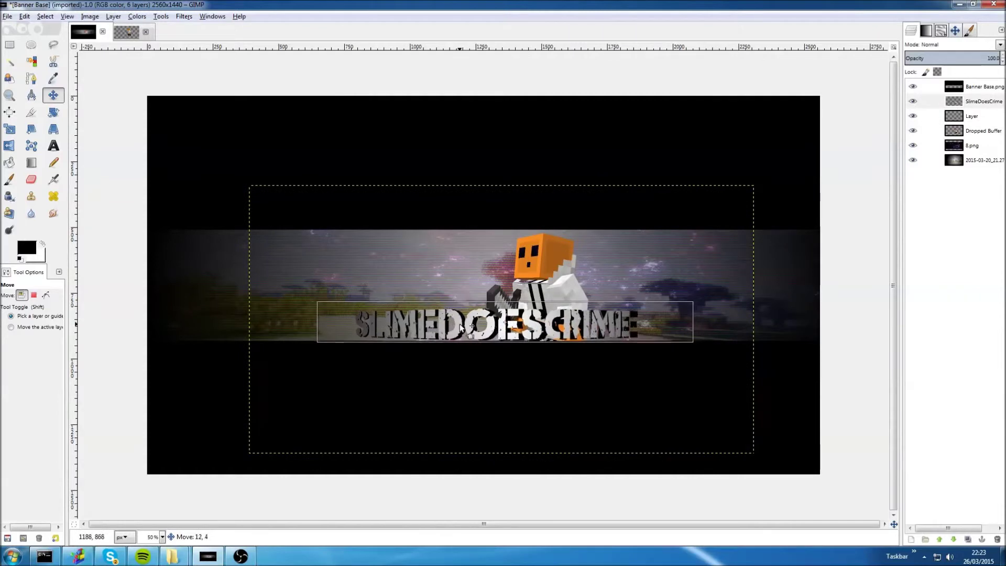
click(8, 16)
- Export the banner as New Banner.png into YouTube SlimeDoesCrime > Pictures
click(30, 157)
key(BackSpace)
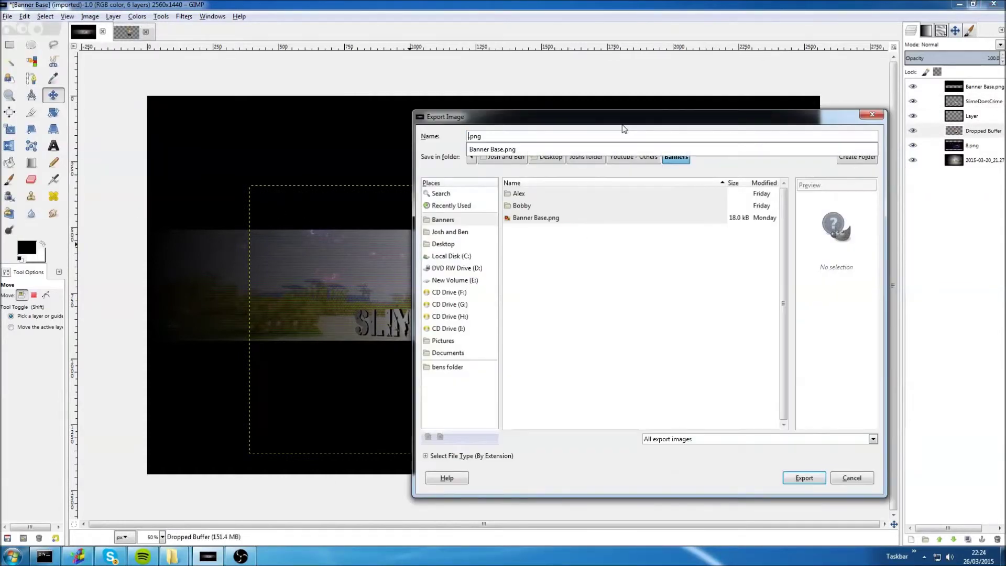
text(New Banner)
click(459, 256)
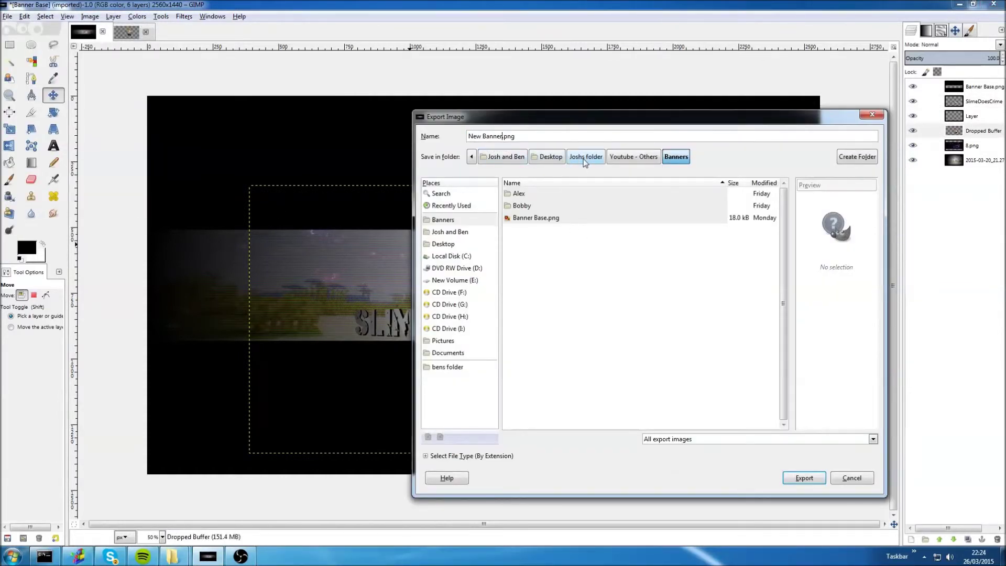
click(586, 156)
double_click(569, 328)
double_click(522, 205)
click(551, 217)
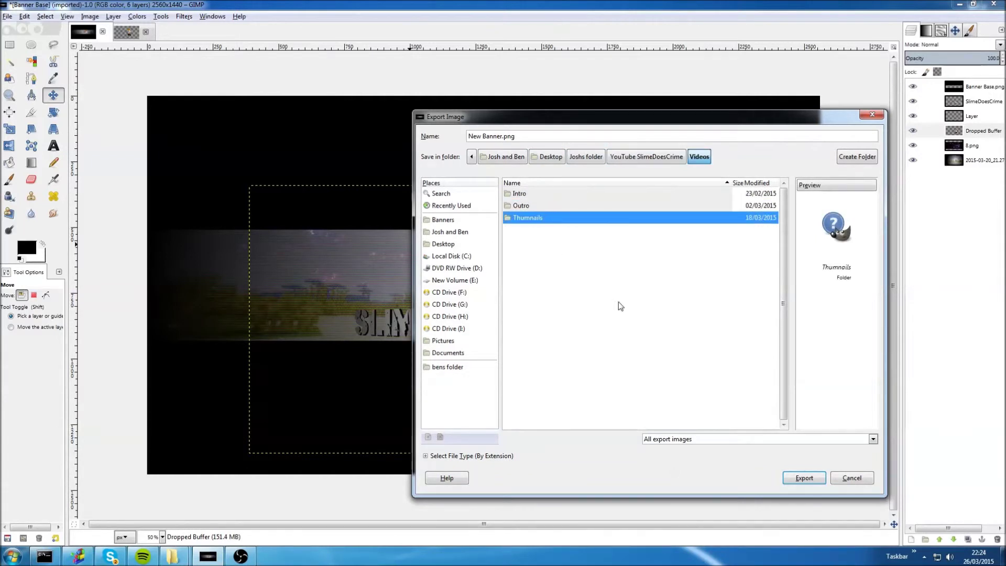
click(787, 482)
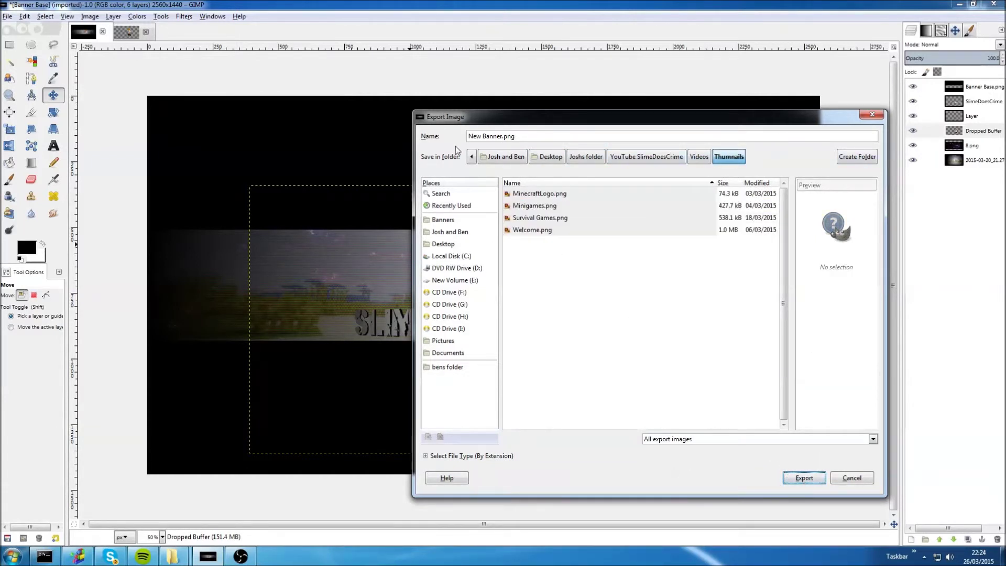
double_click(540, 194)
key(Return)
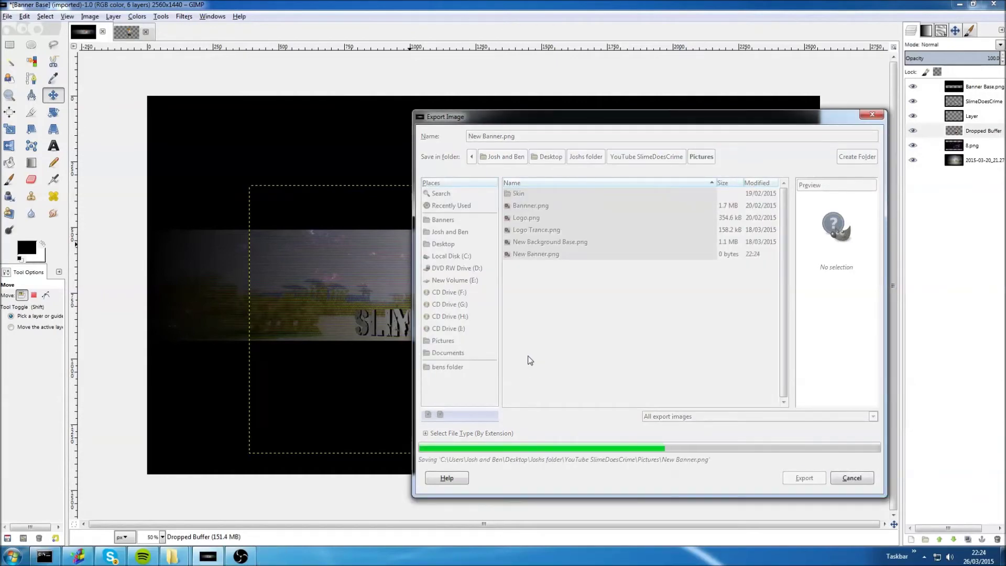